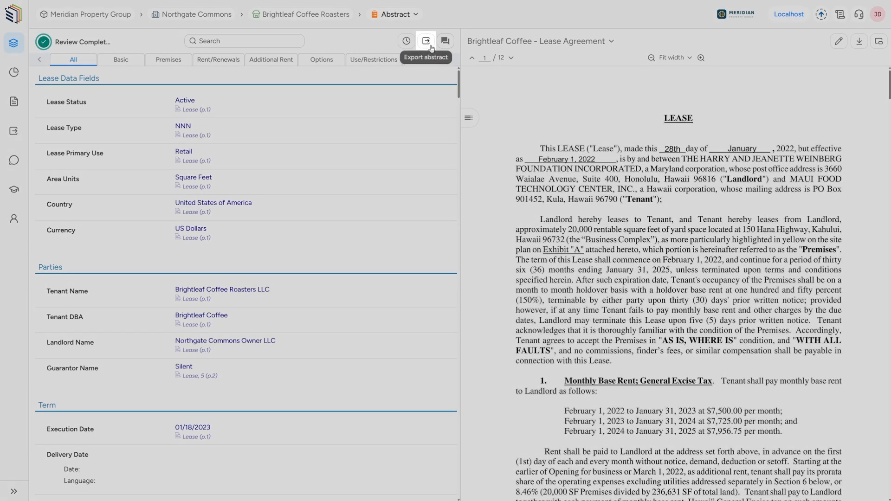
Download the full Brightleaf Coffee Roasters abstract as a PDF with default settings and look through the exported document
click(426, 41)
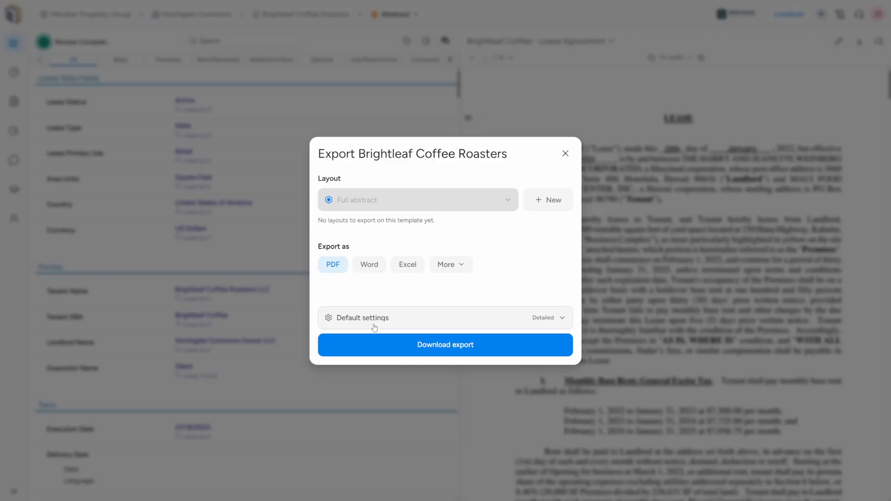
click(377, 343)
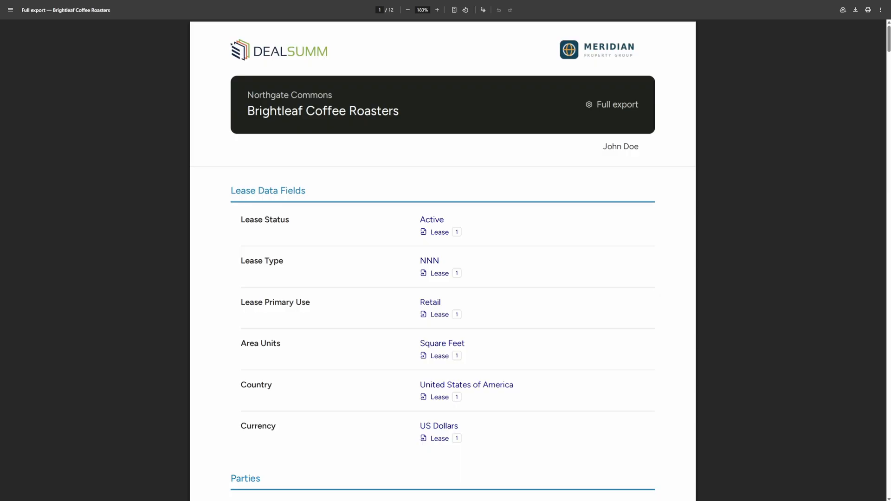
scroll(719, 305, down, 3)
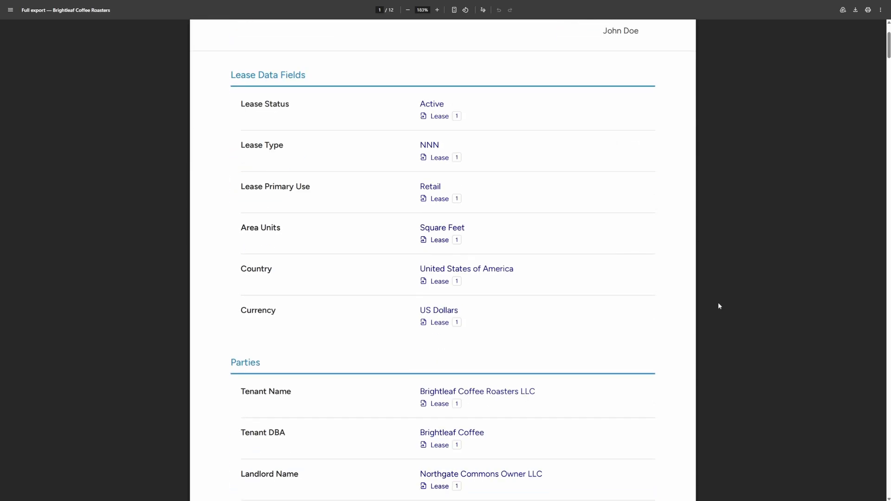
scroll(718, 306, down, 20)
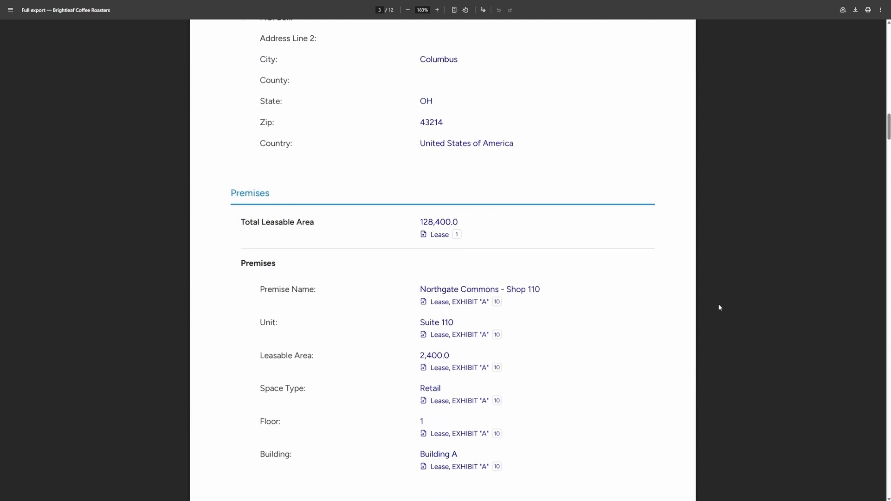
scroll(719, 308, down, 20)
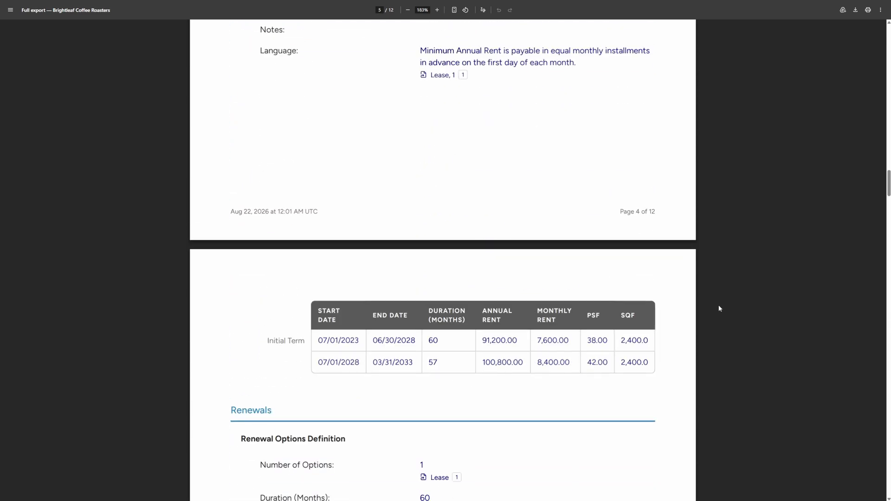
scroll(718, 308, down, 12)
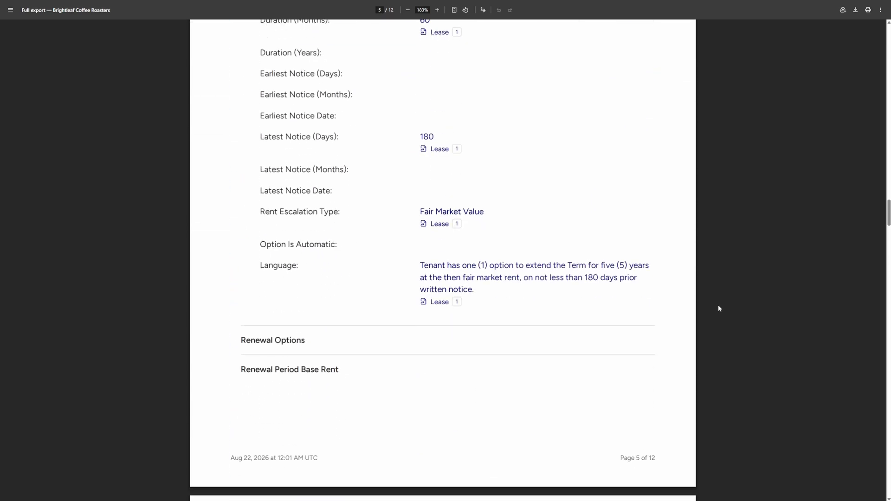
scroll(718, 305, down, 10)
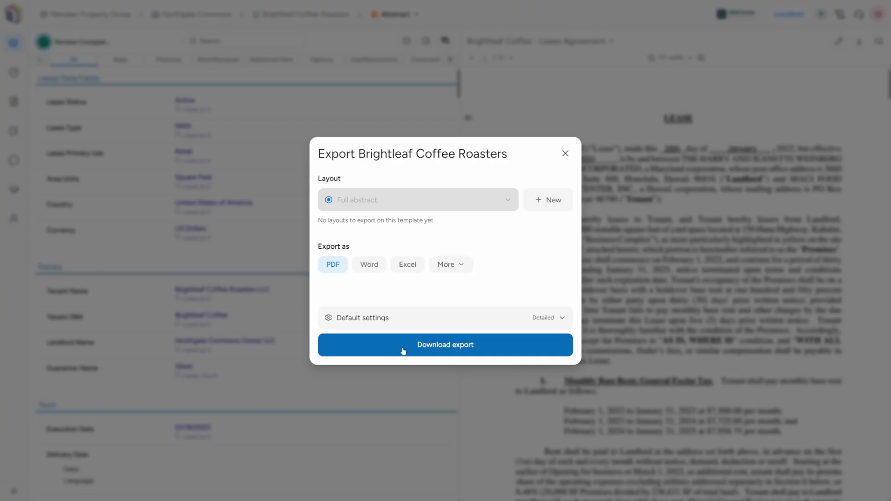
click(565, 153)
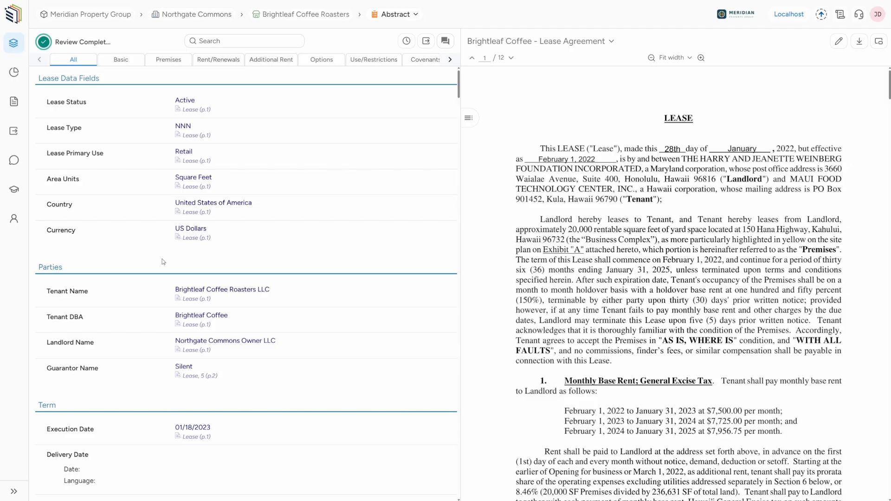
Create a new abstract export layout named "Term & Rent"
mouse_move(3, 250)
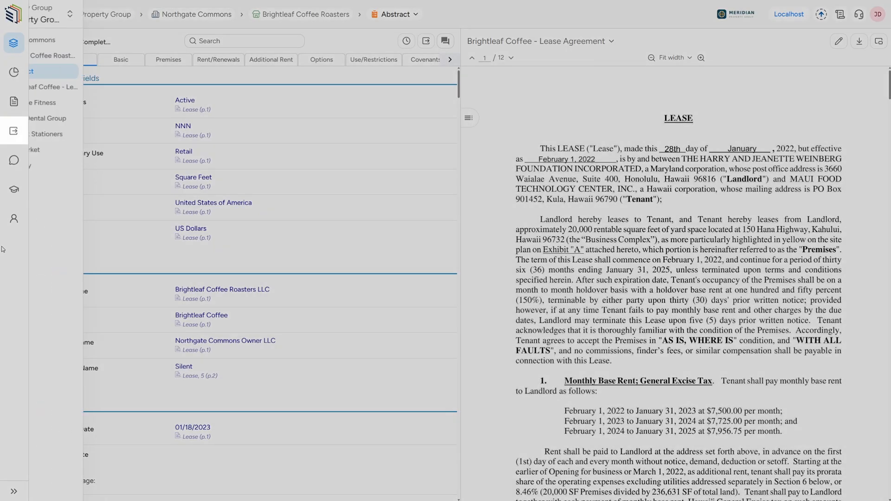
click(13, 132)
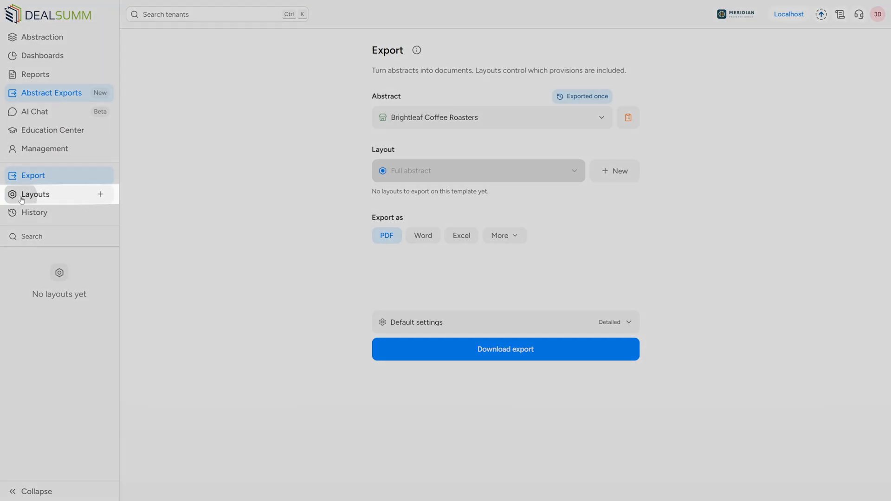
click(21, 198)
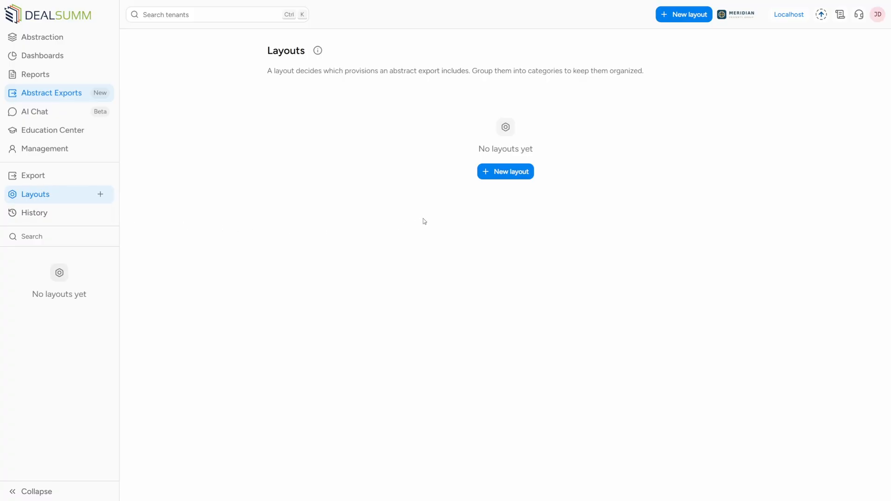
click(485, 172)
click(495, 230)
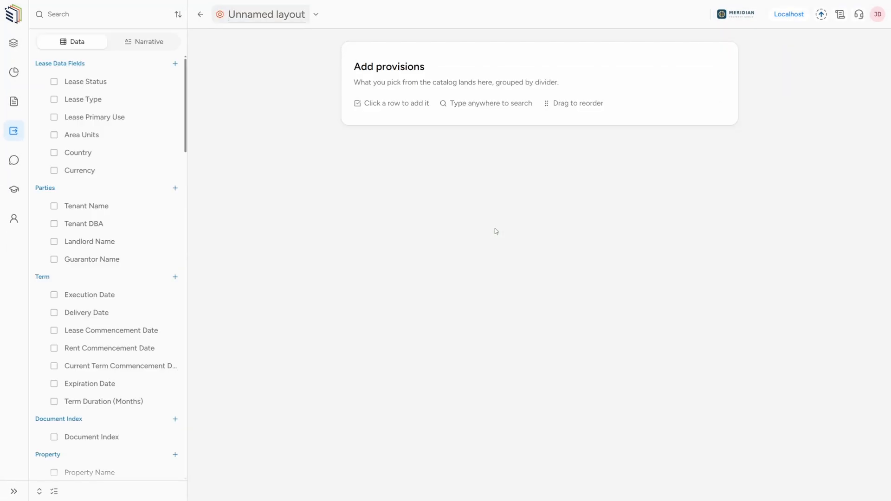
text(Term & Rent)
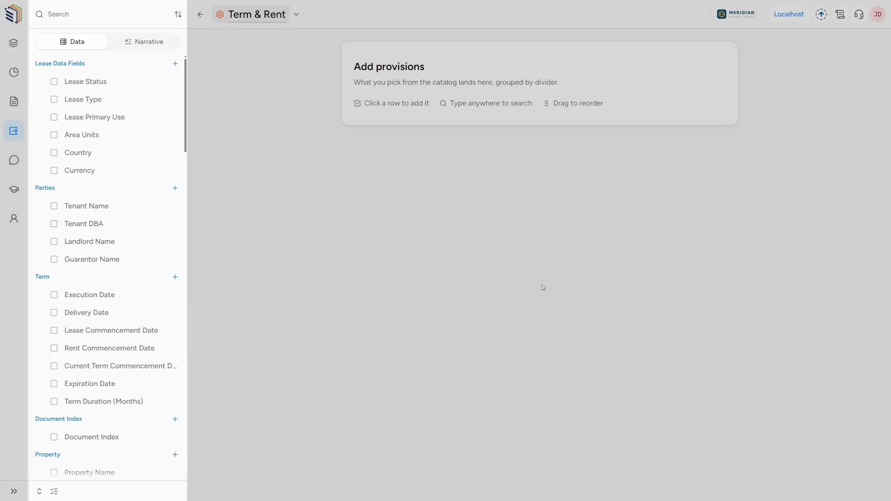
click(541, 285)
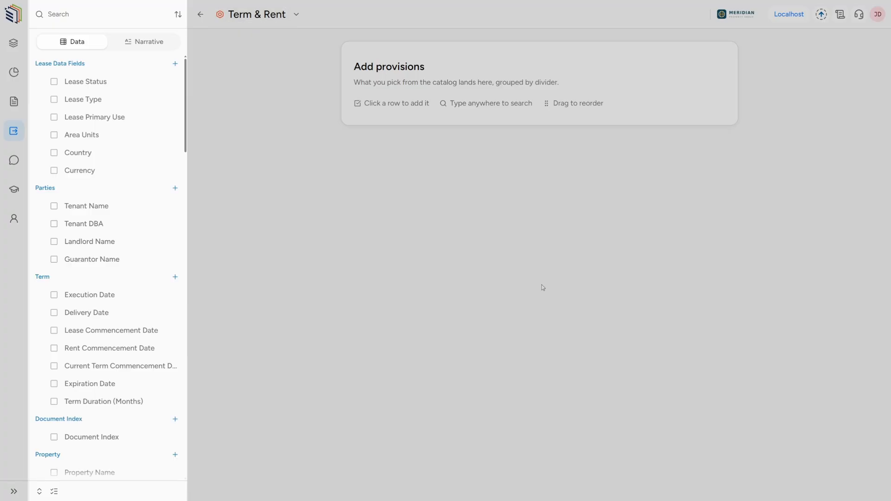
Find and add the Term Duration (Months) and Base Rent provisions to the layout
text(Term)
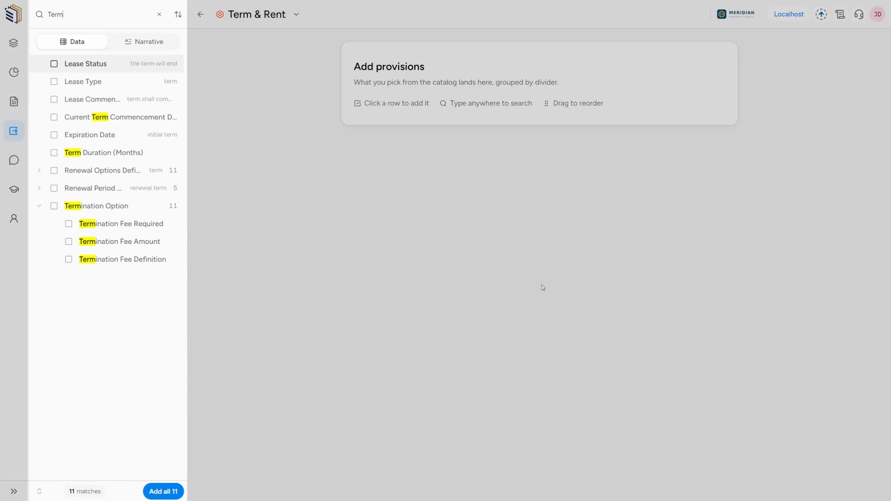
click(114, 157)
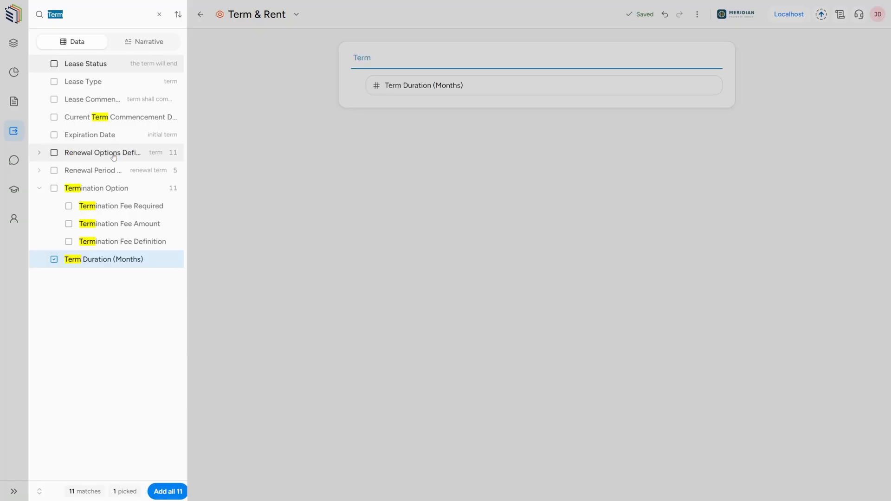
text(Rent)
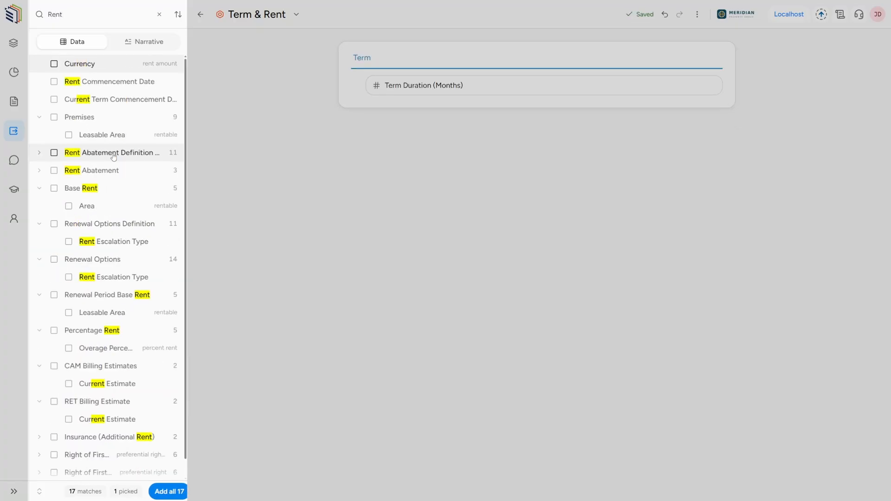
click(96, 191)
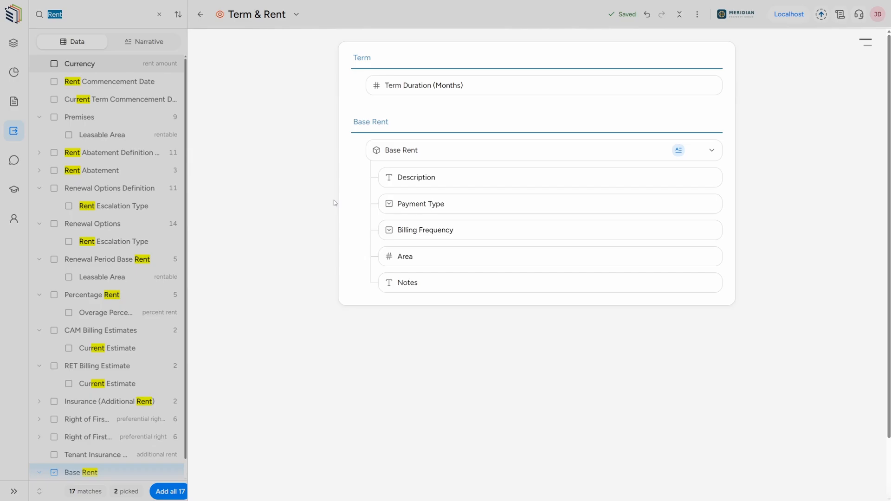
Rename the Base Rent provision to "Rent Charts" and reorder its fields as Billing Frequency, Payment Type, Area, Description, Notes
click(399, 150)
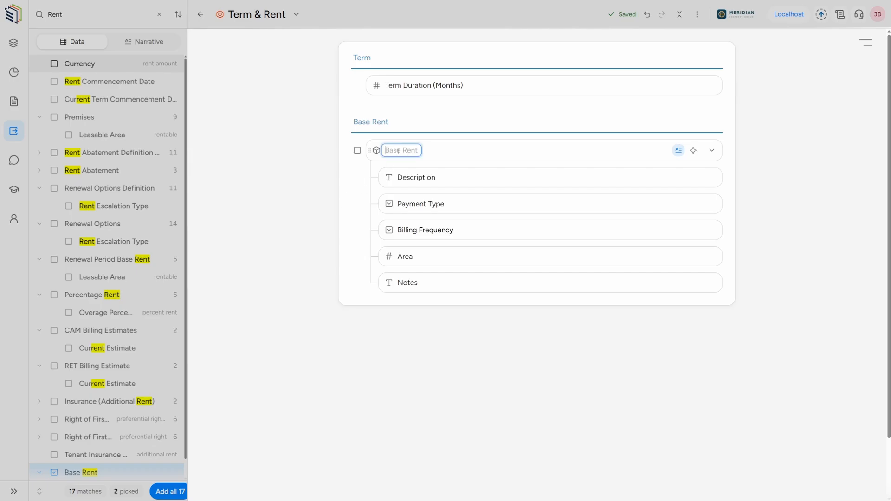
text(Rent Charts)
key(Return)
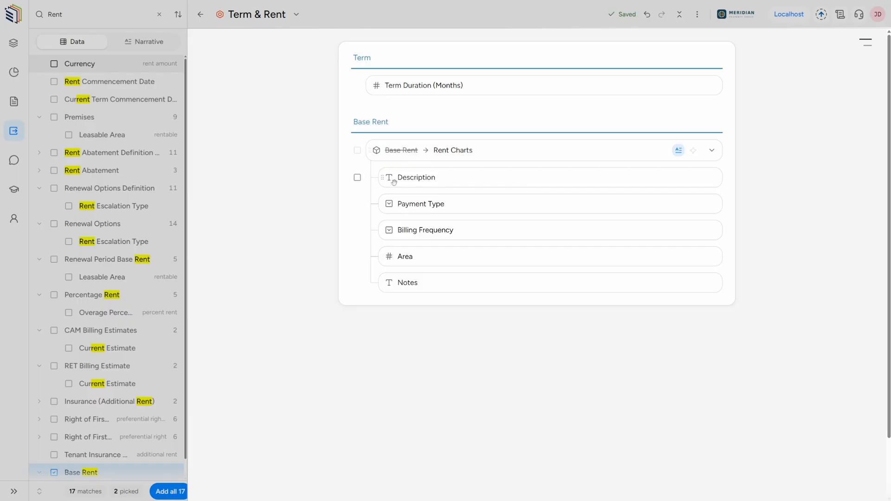
drag(381, 230, 388, 256)
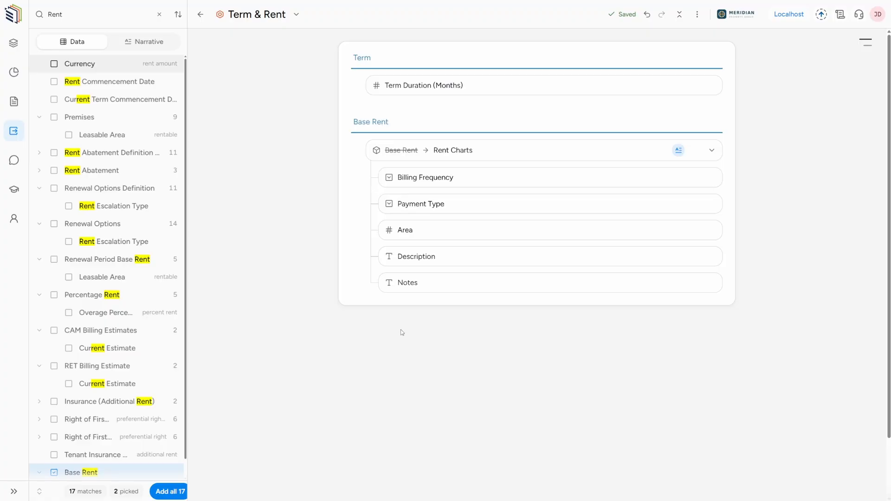
Export the Brightleaf Coffee Roasters abstract as a PDF using the Term & Rent layout
click(200, 15)
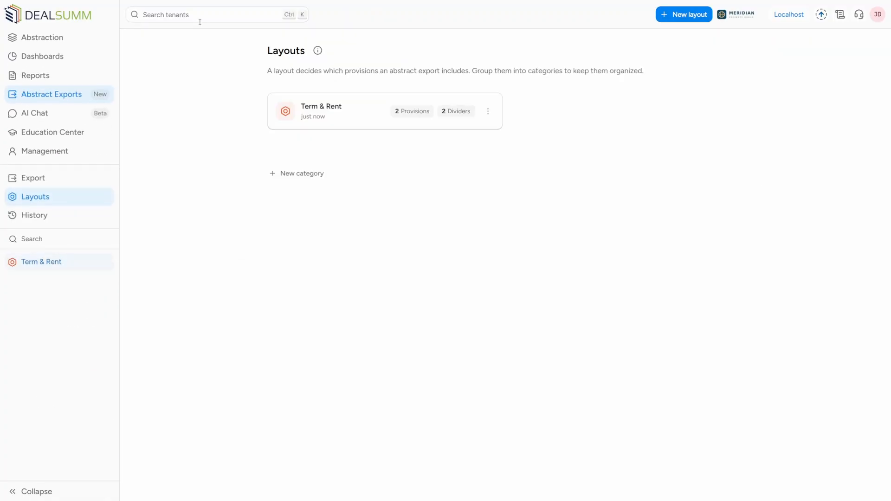
click(60, 182)
click(412, 178)
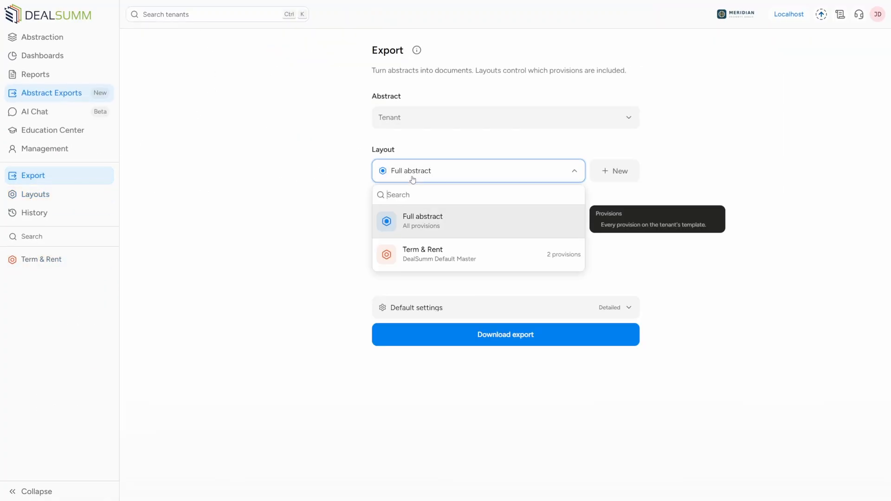
click(417, 254)
click(417, 123)
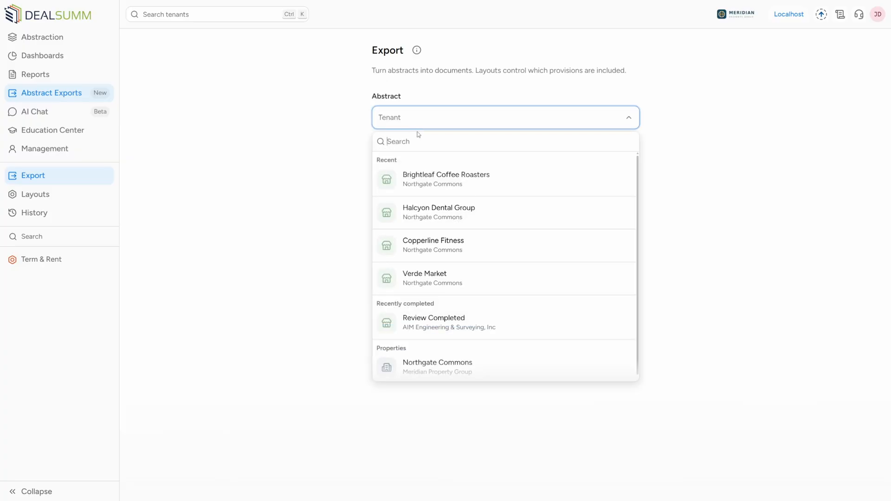
click(422, 184)
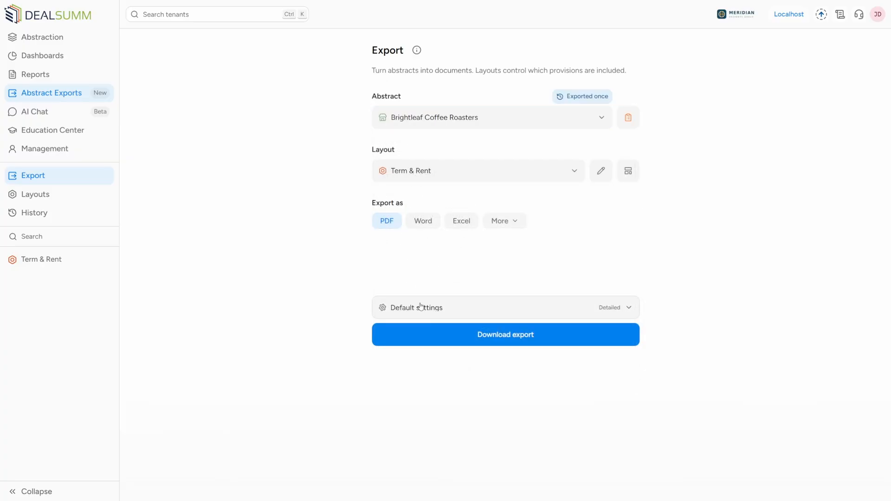
click(434, 340)
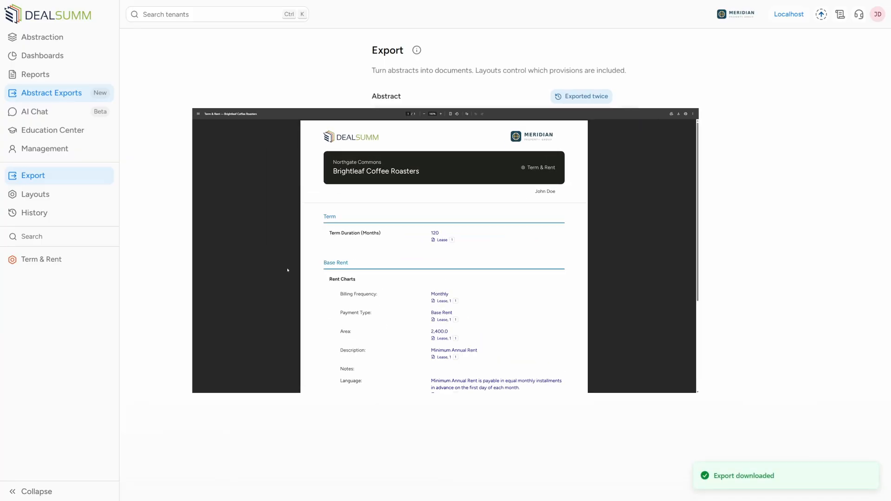
Examine the exported Term & Rent PDF, checking the Rent Charts heading, its field order and the rent table
scroll(167, 284, down, 5)
scroll(167, 287, down, 1)
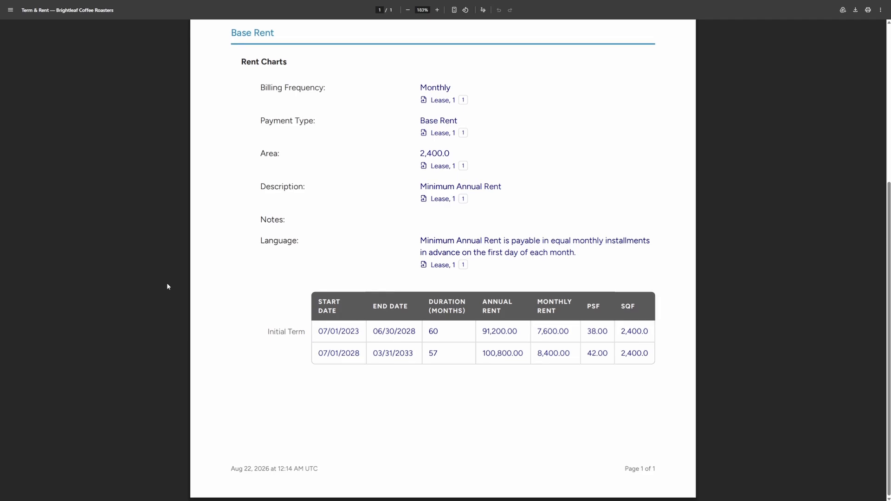
scroll(166, 283, up, 3)
drag(241, 178, 311, 185)
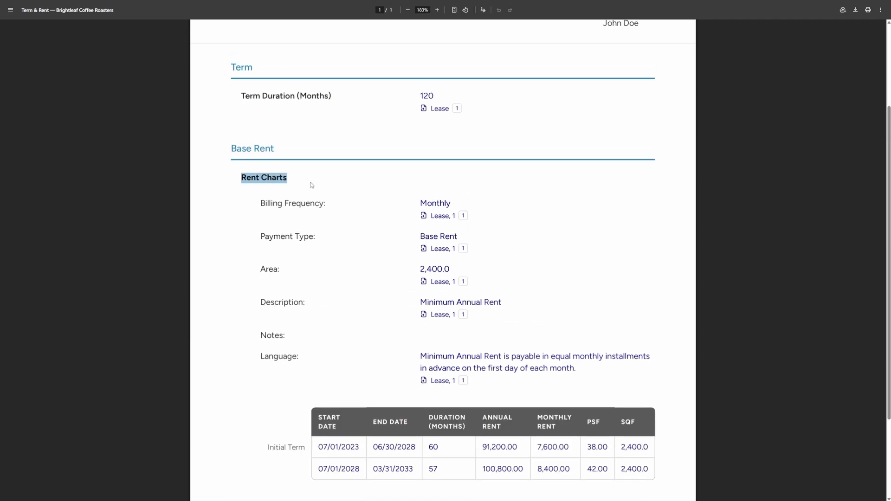
click(311, 185)
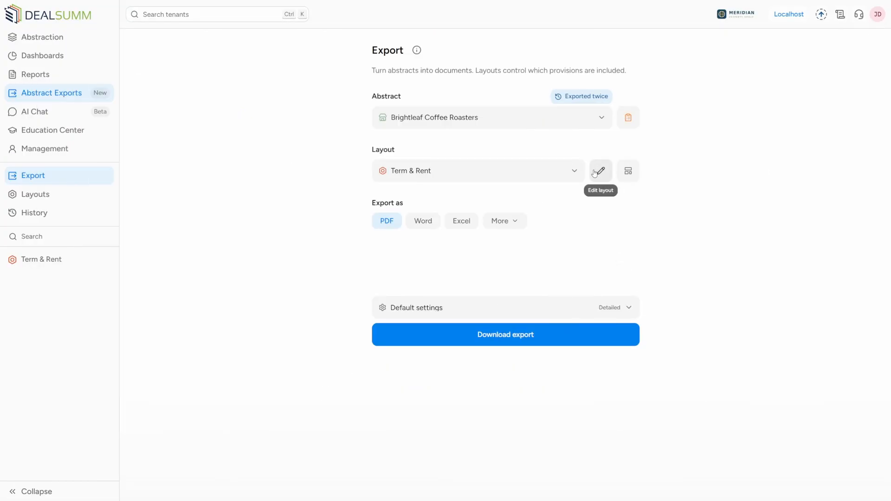
Add Delivery Date and Execution Date to the Term & Rent layout, ordering the Term section as Delivery Date, Execution Date, Term Duration (Months)
click(600, 171)
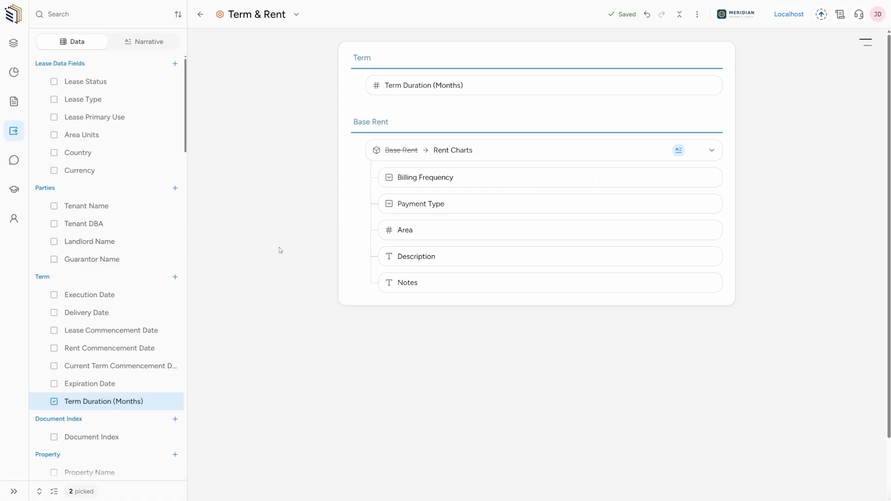
click(139, 313)
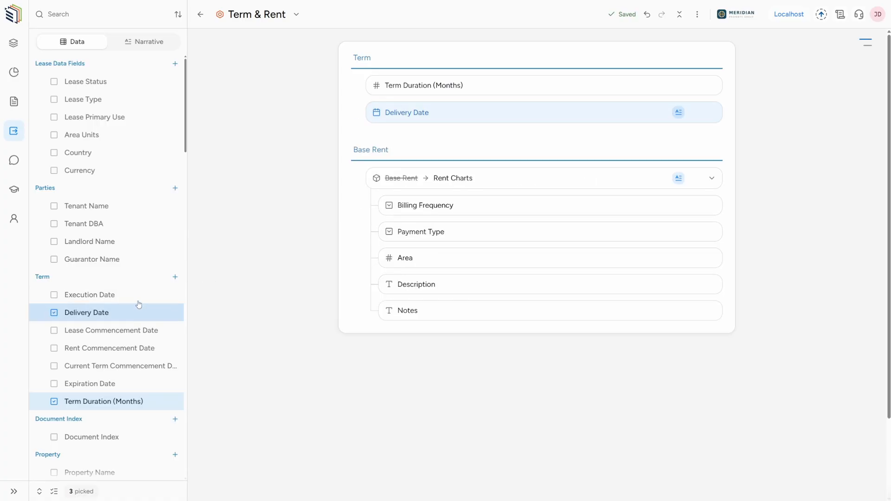
click(136, 296)
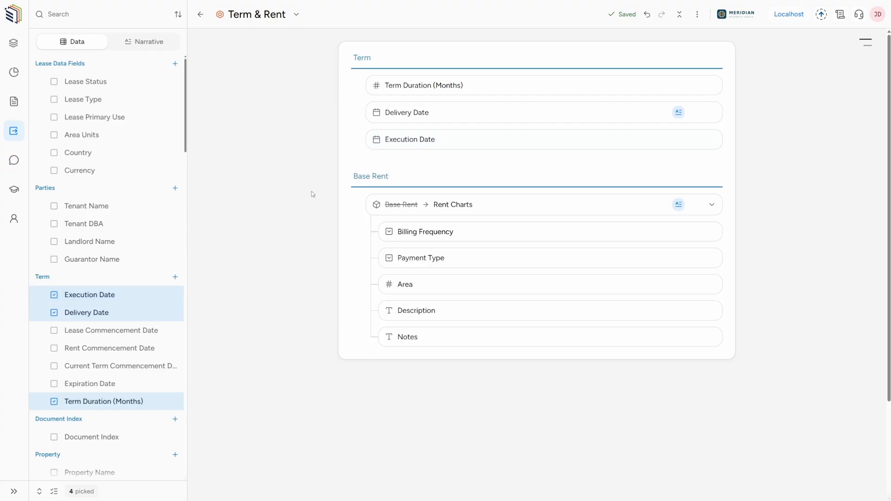
drag(370, 139, 370, 84)
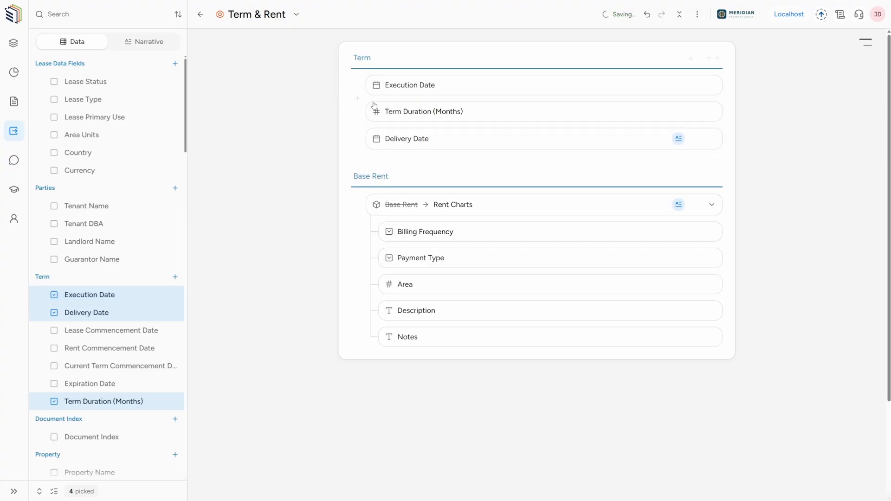
drag(370, 139, 369, 86)
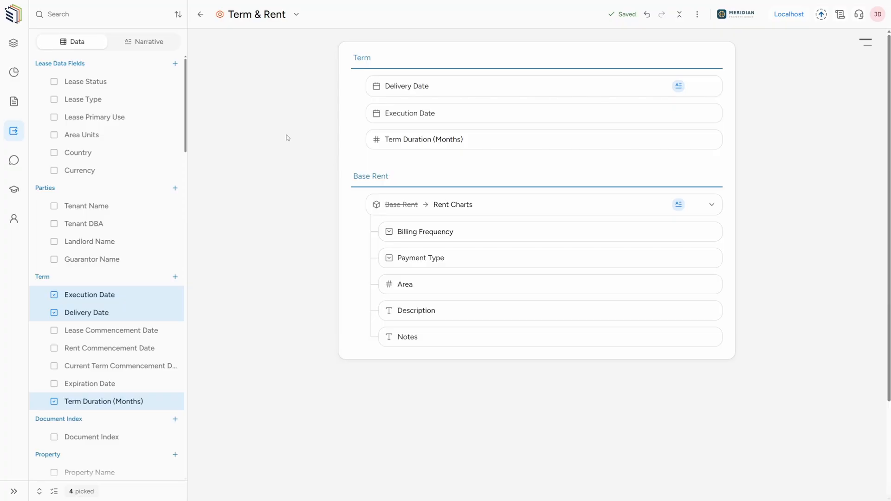
Remove the language narrative from Delivery Date and replace the Rent Charts lease language with its AI summary in the Term & Rent layout
click(161, 41)
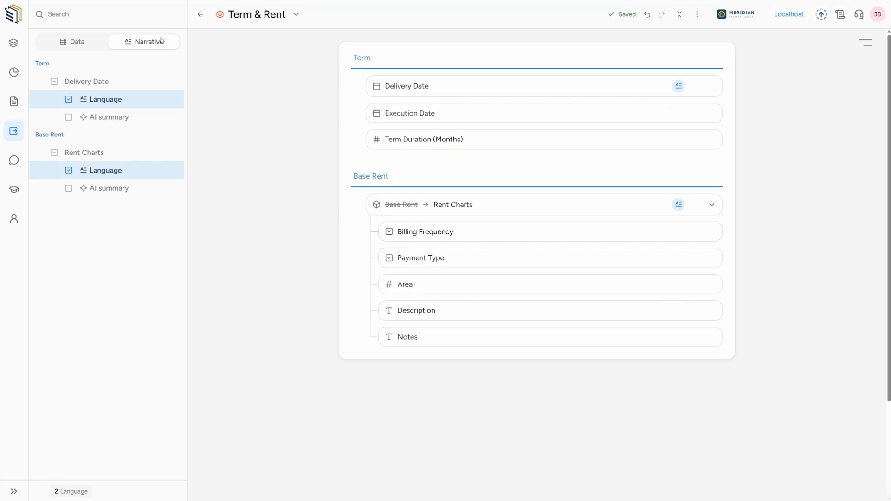
click(129, 120)
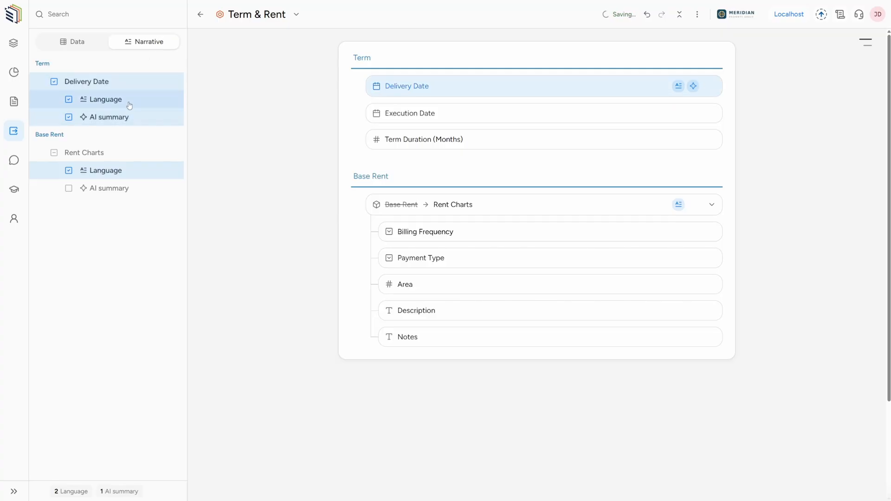
click(129, 101)
click(126, 118)
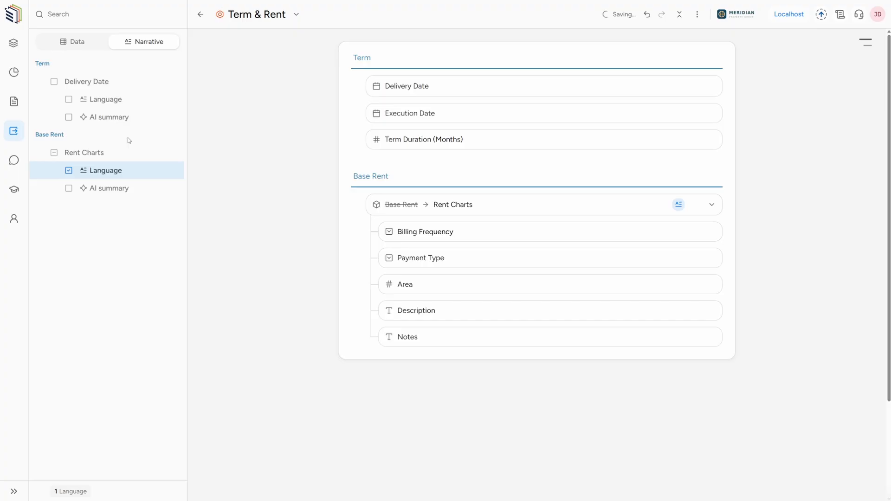
click(126, 188)
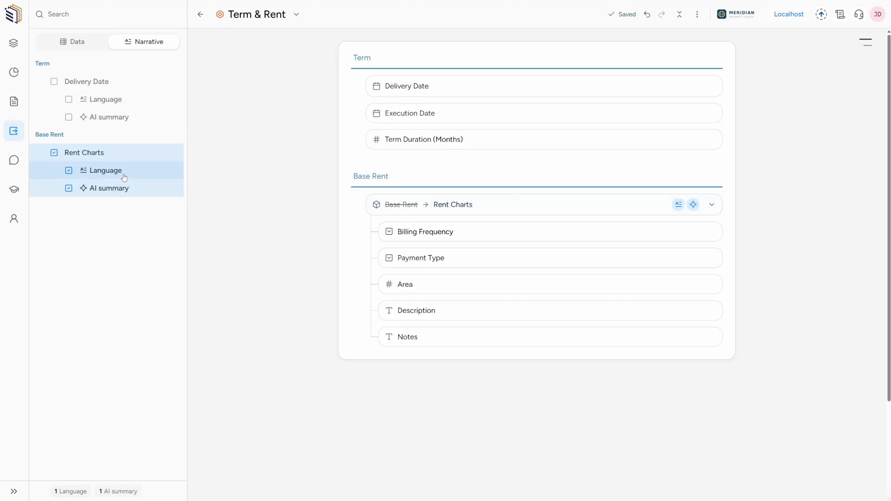
click(124, 176)
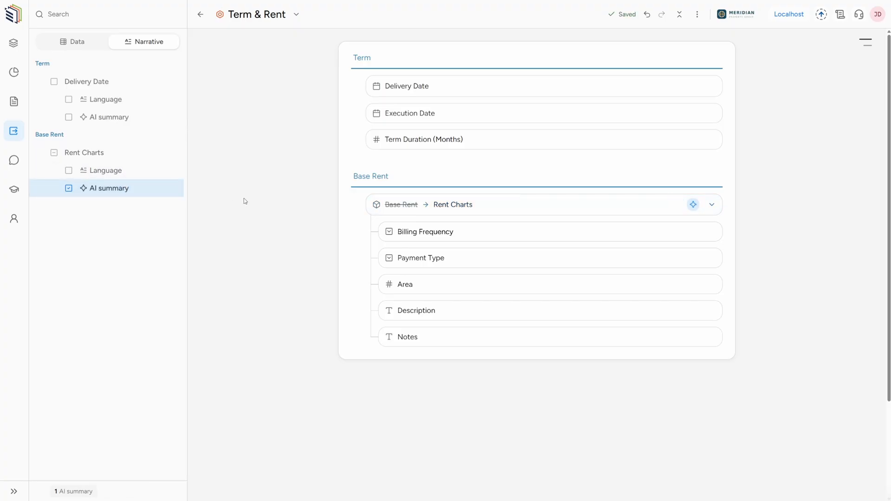
Set up a new export of the Brightleaf Coffee Roasters abstract with the Term & Rent layout
click(200, 14)
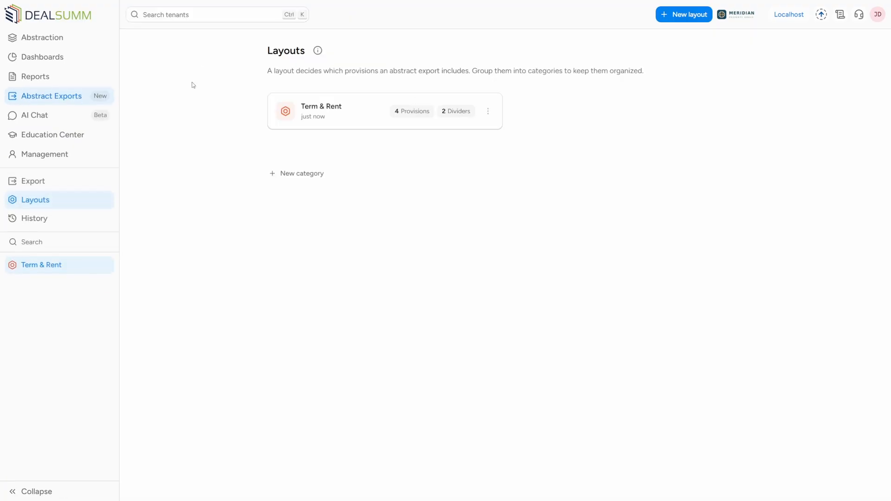
click(60, 182)
click(403, 120)
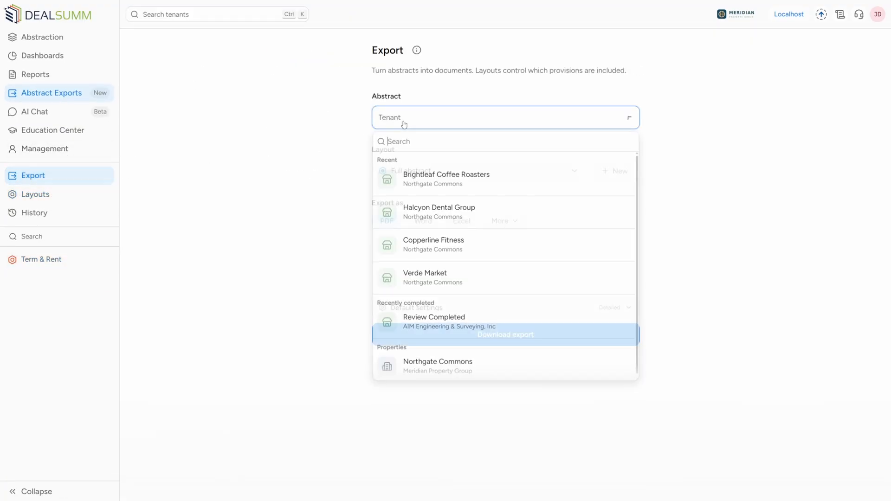
key(Escape)
click(413, 179)
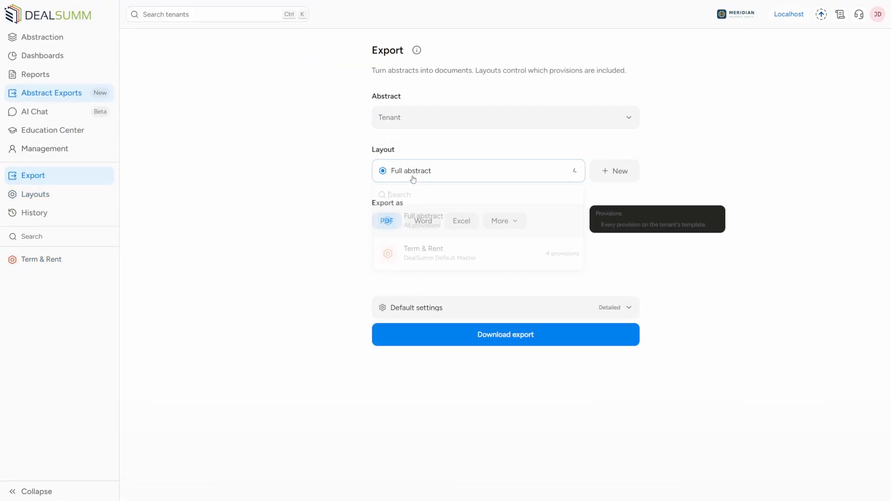
click(409, 250)
click(408, 124)
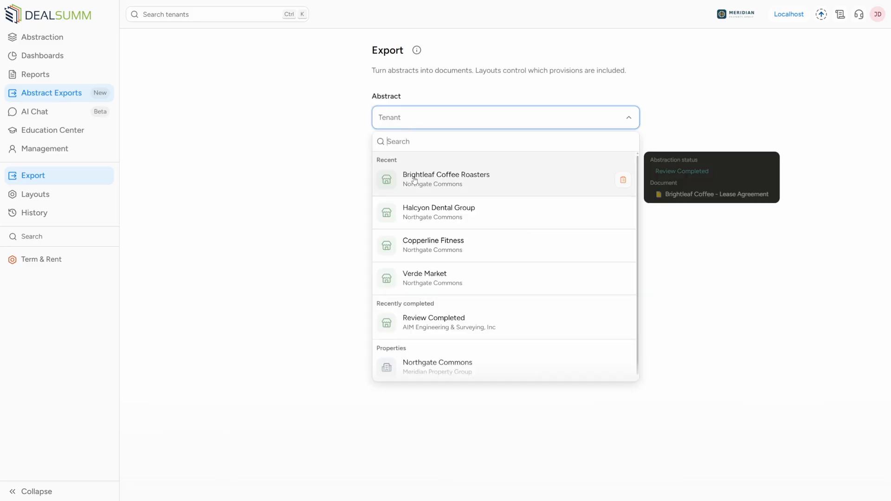
click(464, 177)
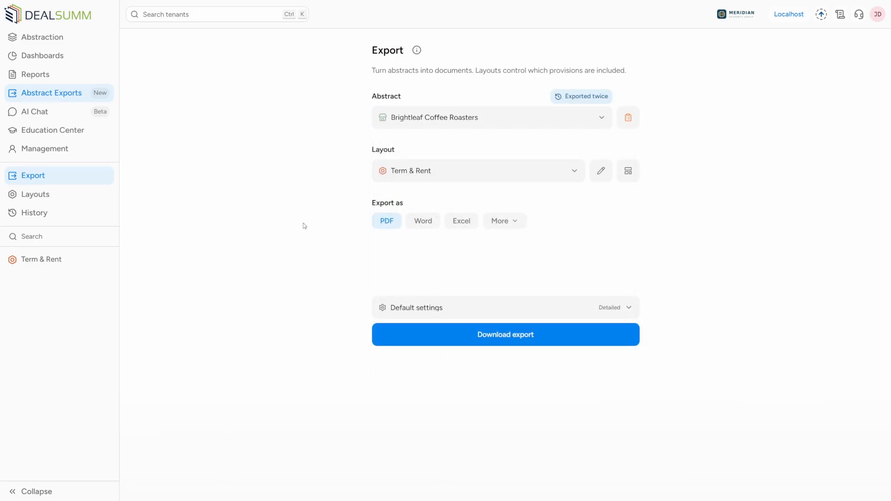
Export the abstract in Word format and look through the resulting document's Term and Base Rent sections
click(424, 221)
click(441, 342)
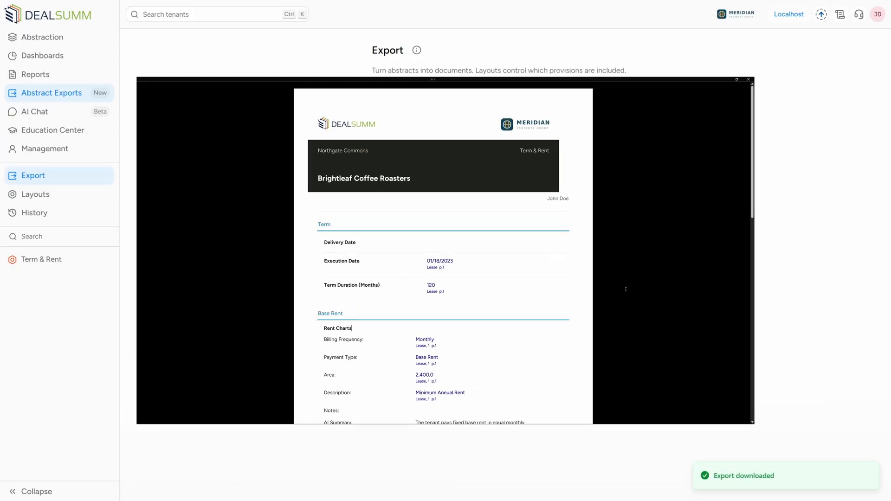
scroll(705, 311, down, 4)
scroll(704, 311, down, 8)
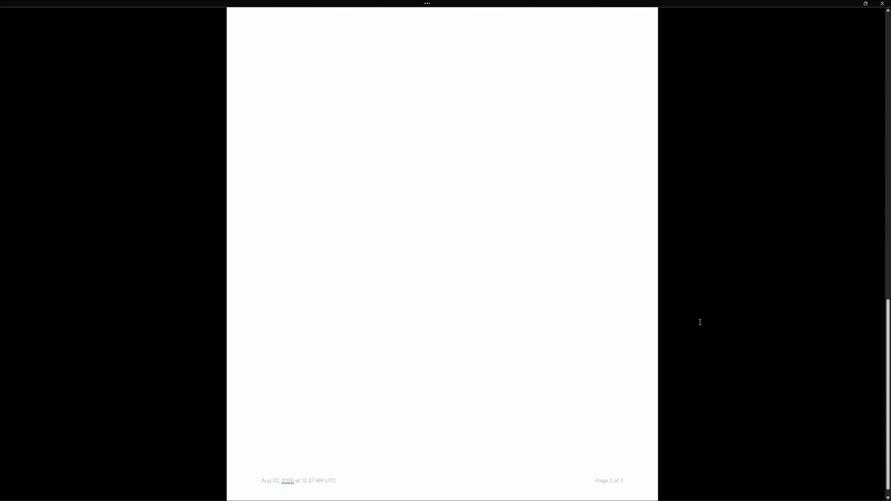
scroll(700, 323, up, 15)
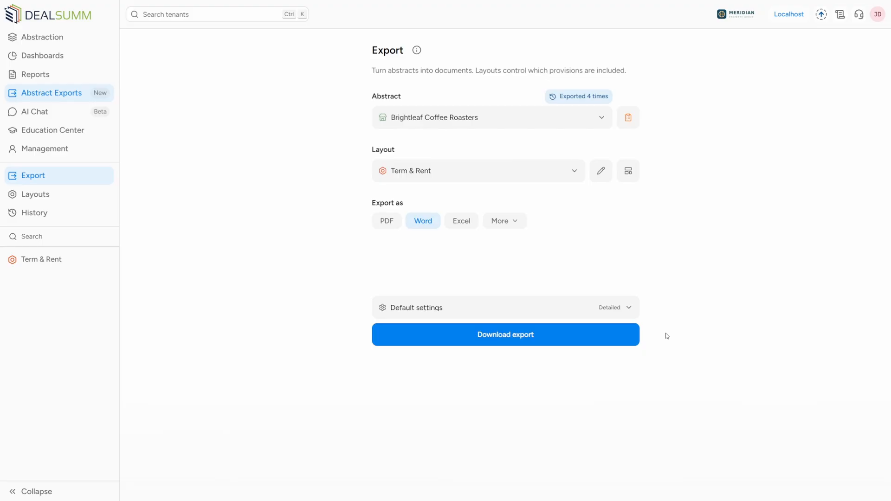
Turn off Blanks, Comments and Silents in the export settings, leaving Document references on
click(622, 315)
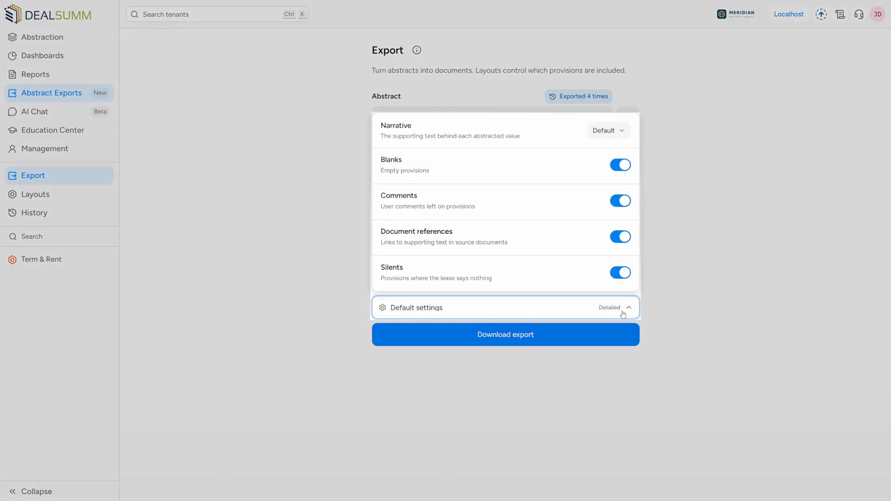
click(523, 168)
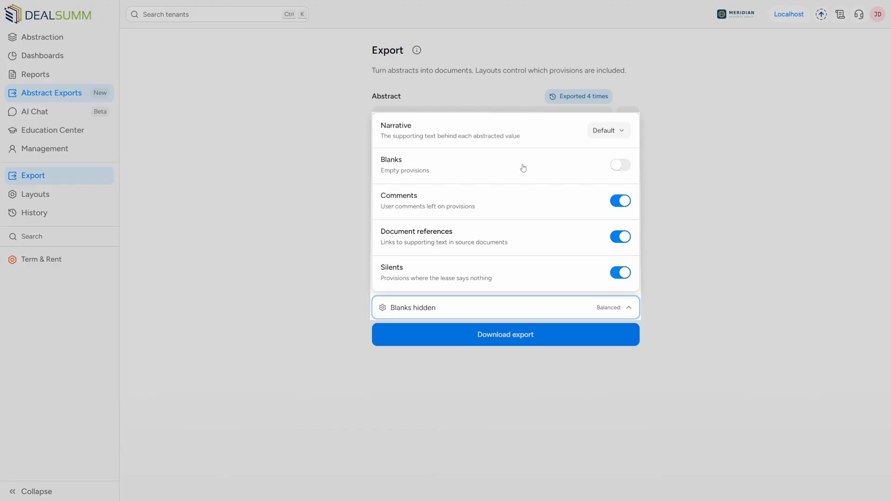
click(523, 206)
triple_click(529, 239)
click(529, 239)
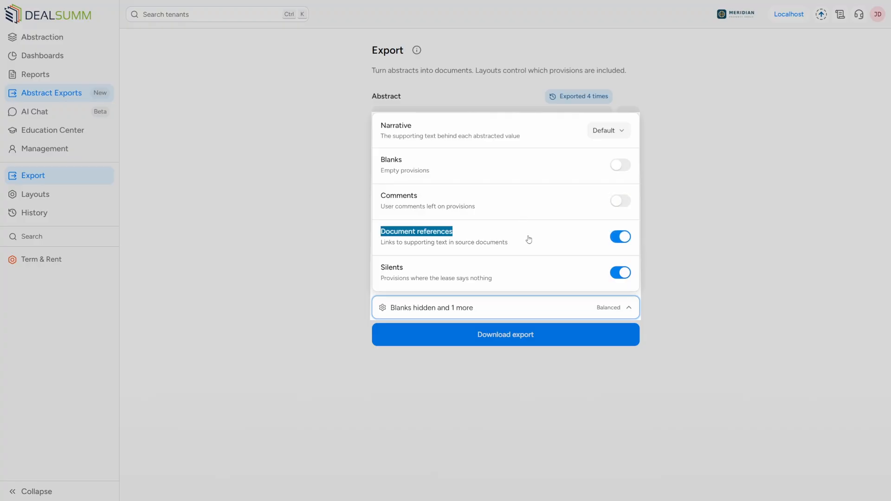
click(564, 279)
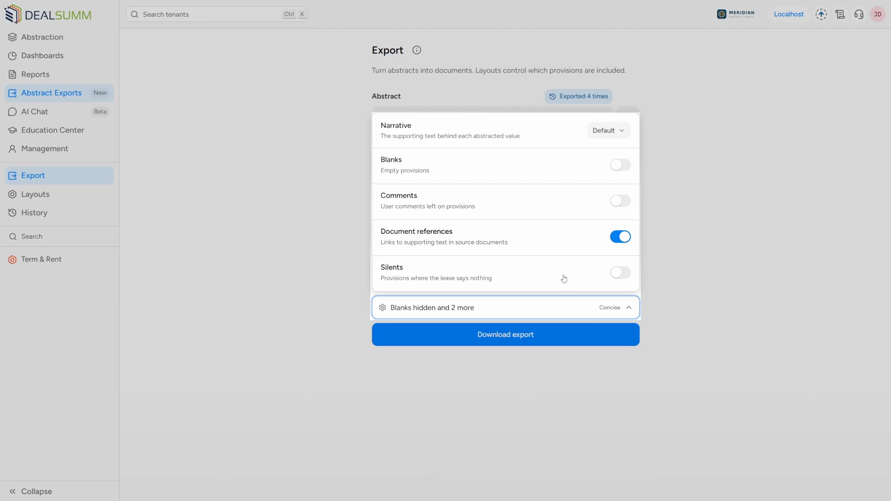
Set the export's Narrative option to AI summaries and close the export settings
click(591, 133)
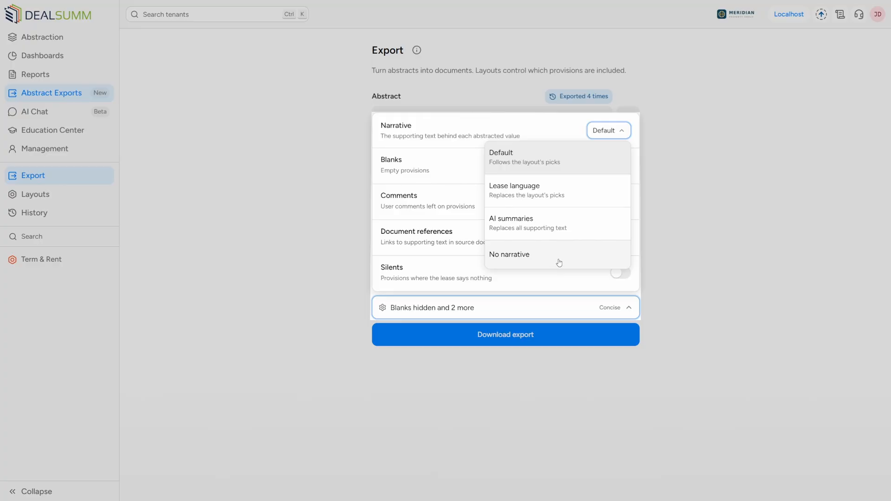
click(564, 227)
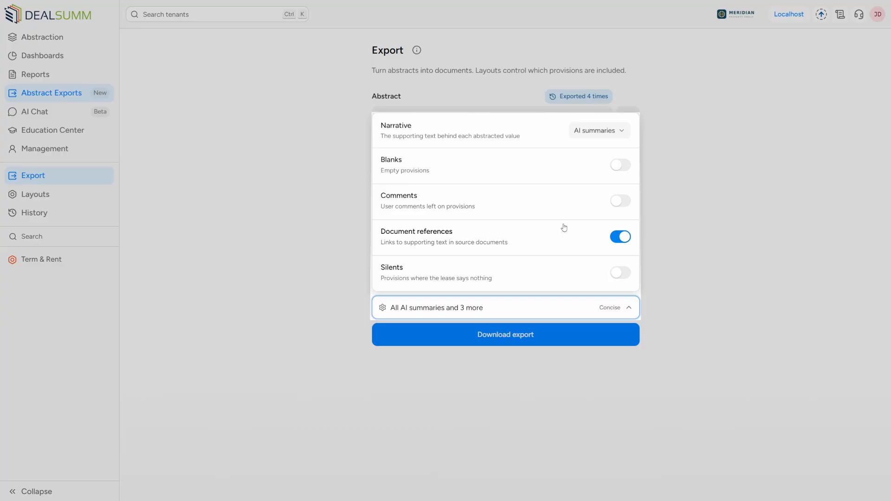
click(658, 267)
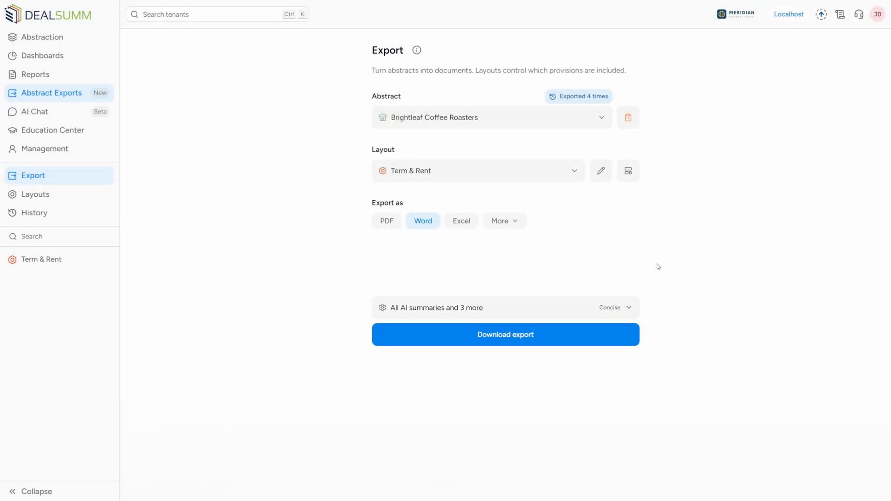
Search the abstracts for "northgate" and select Verde Market within the Northgate Commons property as the abstract to export
click(537, 126)
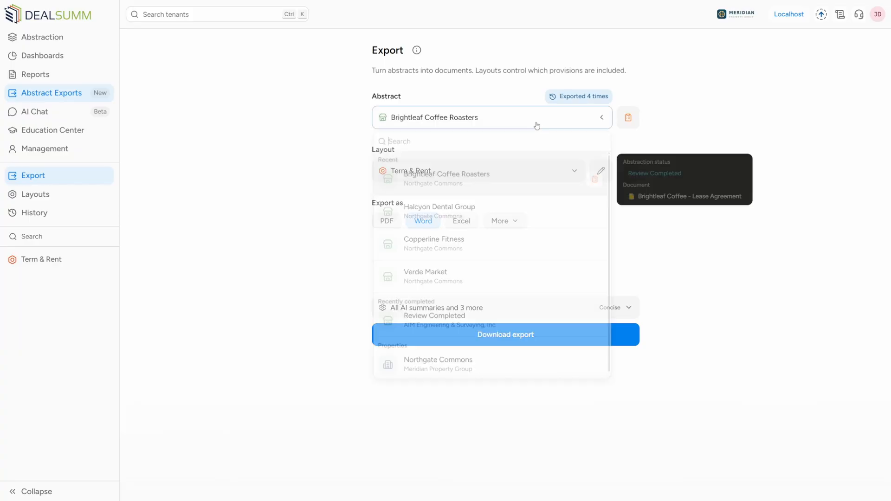
text(northgate)
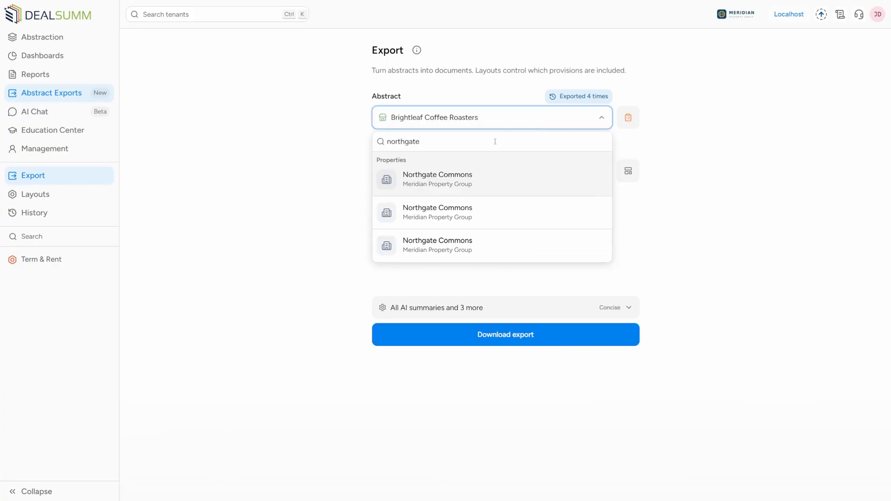
click(495, 170)
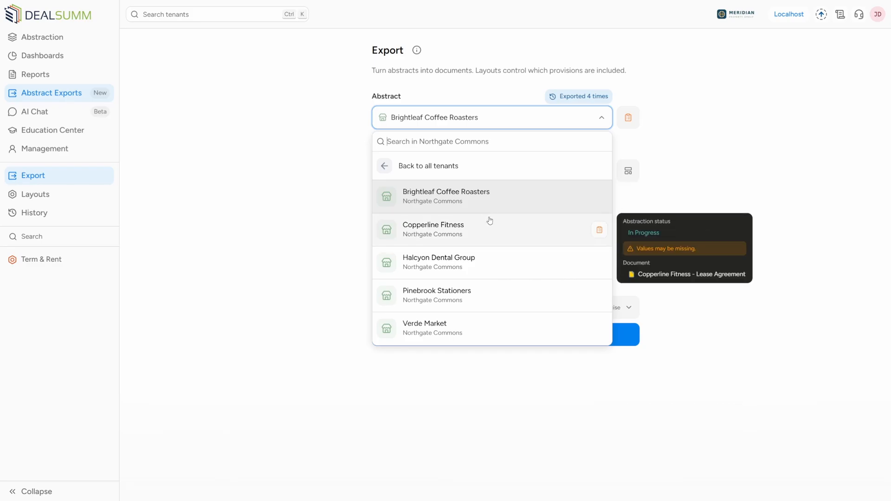
click(472, 324)
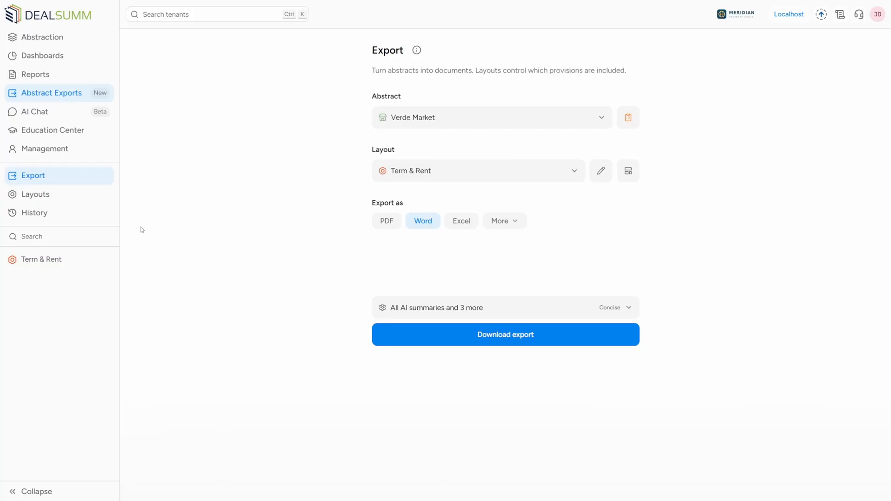
Download the Full abstract PDF entry from the Brightleaf Coffee Roasters export history in Excel format
click(93, 220)
click(171, 242)
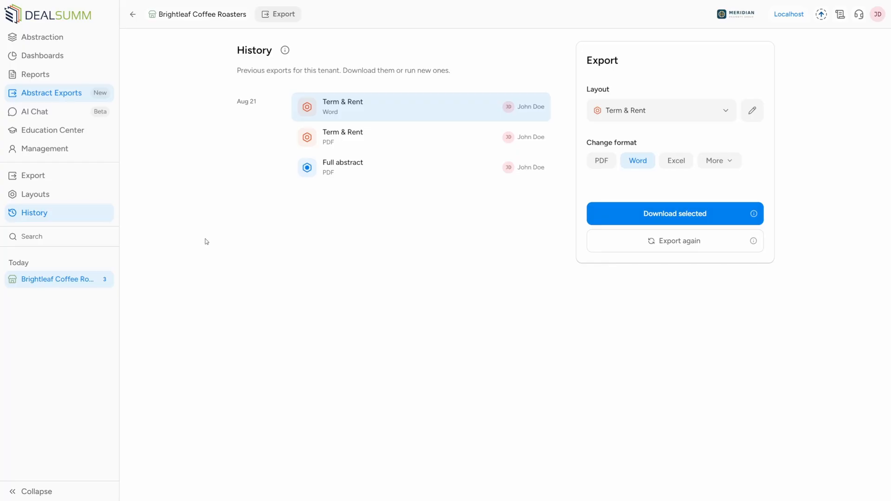
click(335, 185)
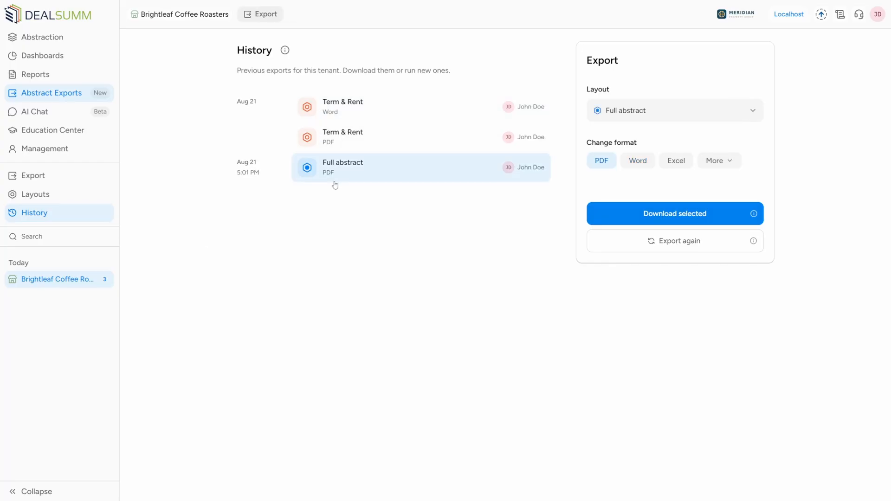
click(681, 168)
click(676, 211)
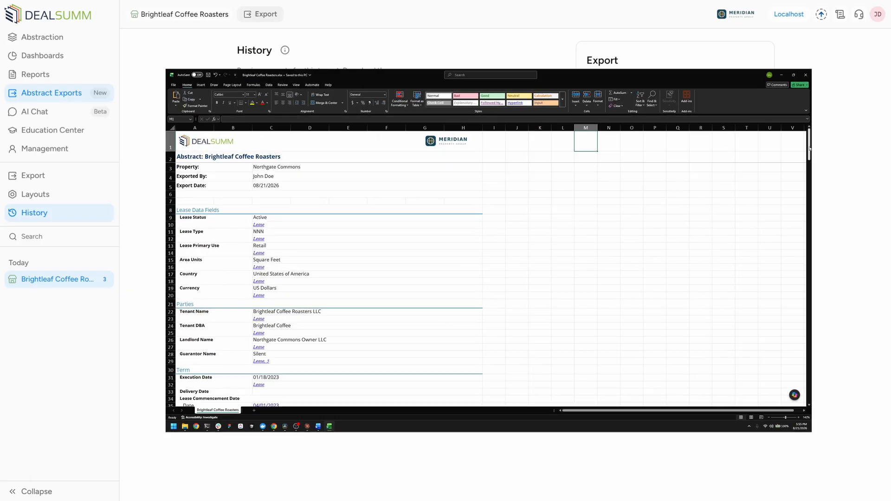
Look through the downloaded Excel abstract and run the full abstract export again in Excel format
scroll(241, 288, down, 15)
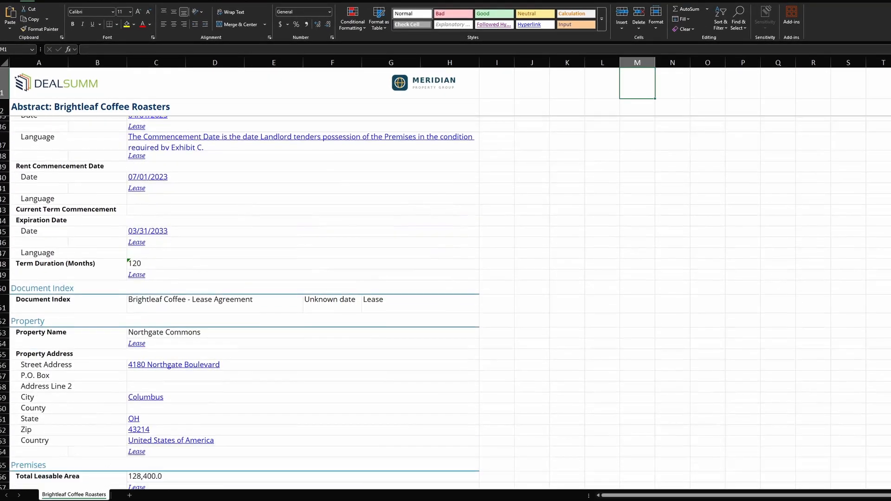
scroll(241, 288, down, 20)
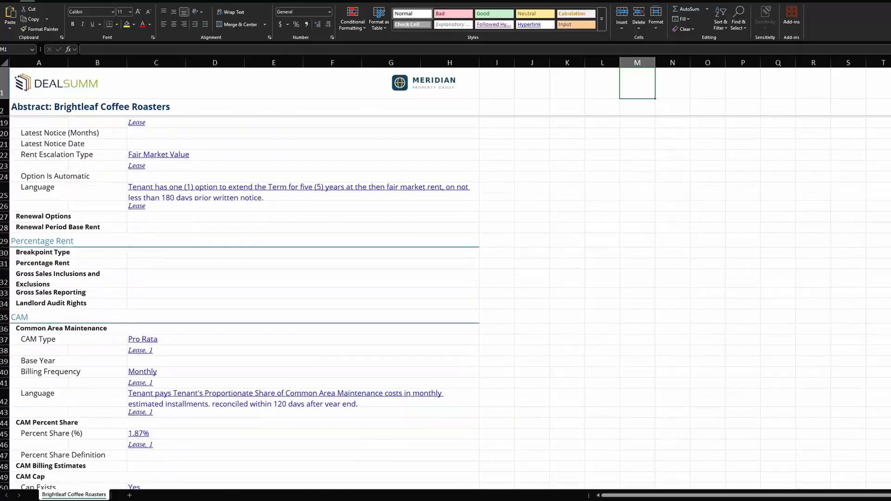
scroll(241, 288, down, 6)
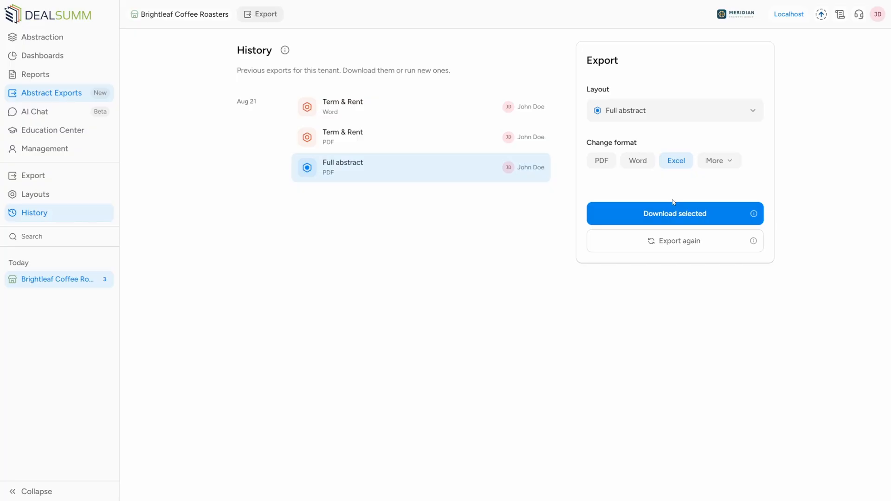
click(663, 241)
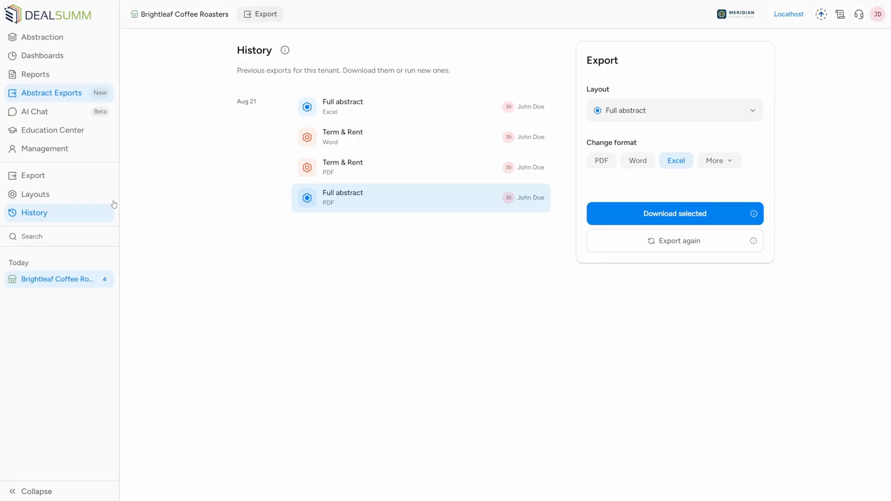
Create a new layout and add all provisions from the catalog to it
click(100, 194)
click(155, 251)
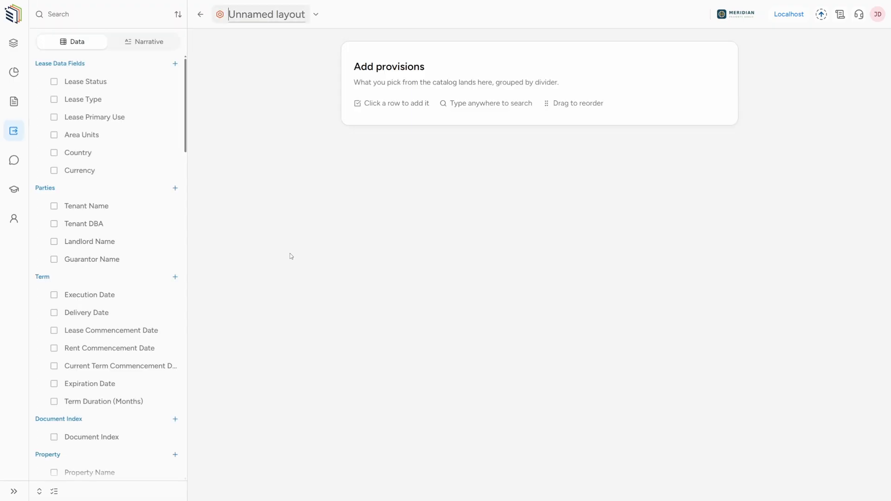
click(54, 492)
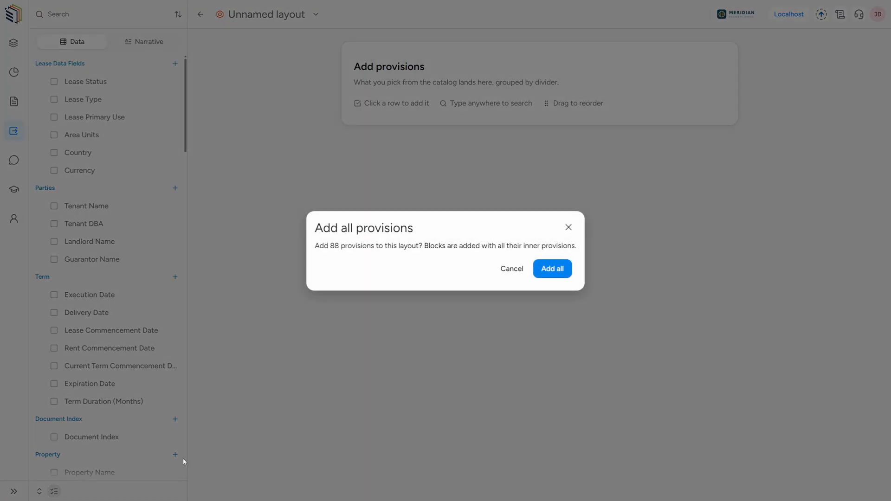
click(553, 269)
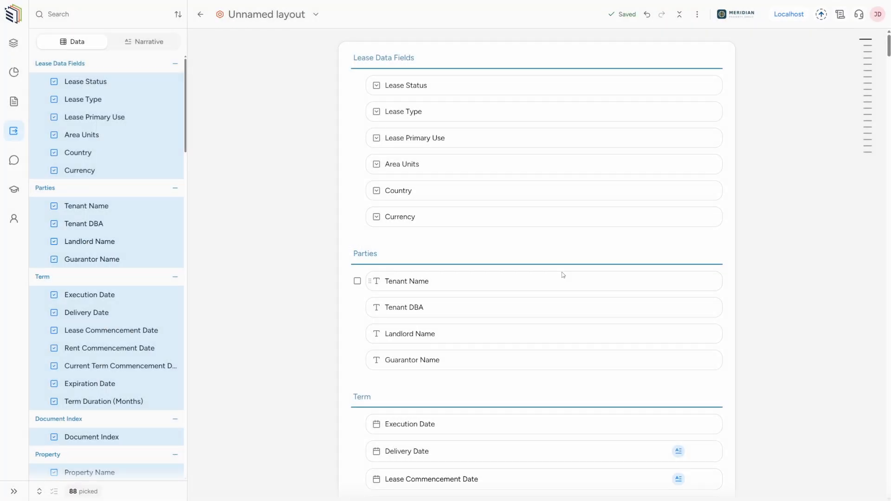
Remove the Lease Data Fields, Base Rent, Renewals and Percentage Rent groups from the layout
click(175, 63)
scroll(162, 209, down, 6)
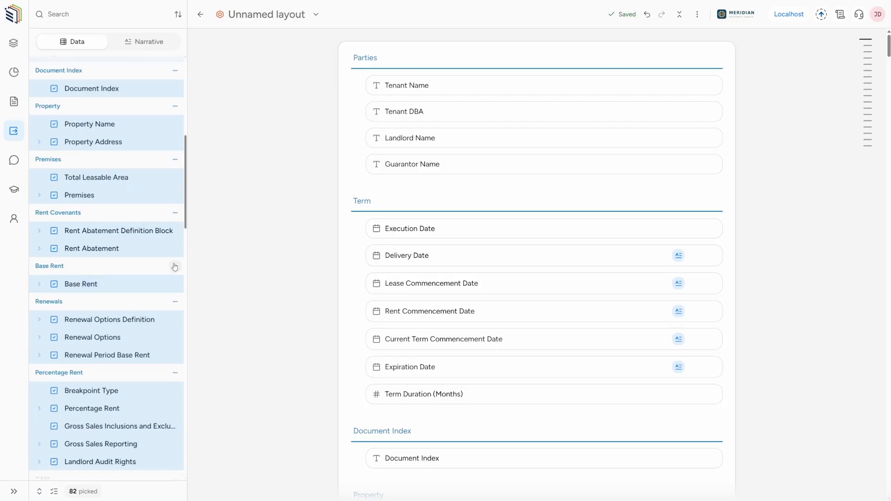
click(175, 266)
click(175, 302)
click(174, 372)
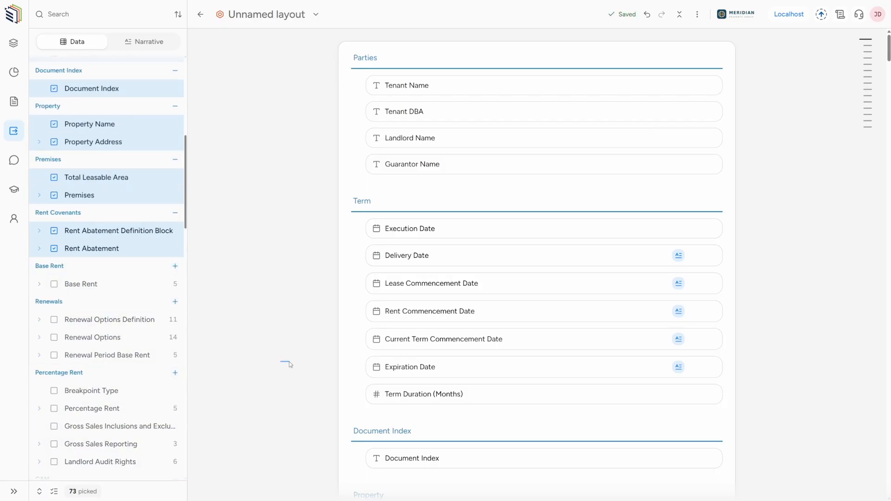
Delete the five Term fields from Delivery Date through Expiration Date from the layout
drag(280, 361, 732, 242)
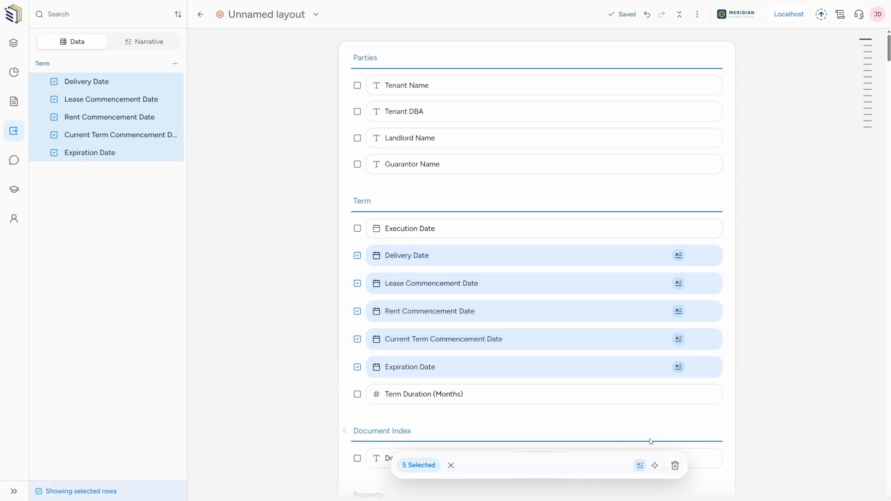
click(675, 465)
click(572, 276)
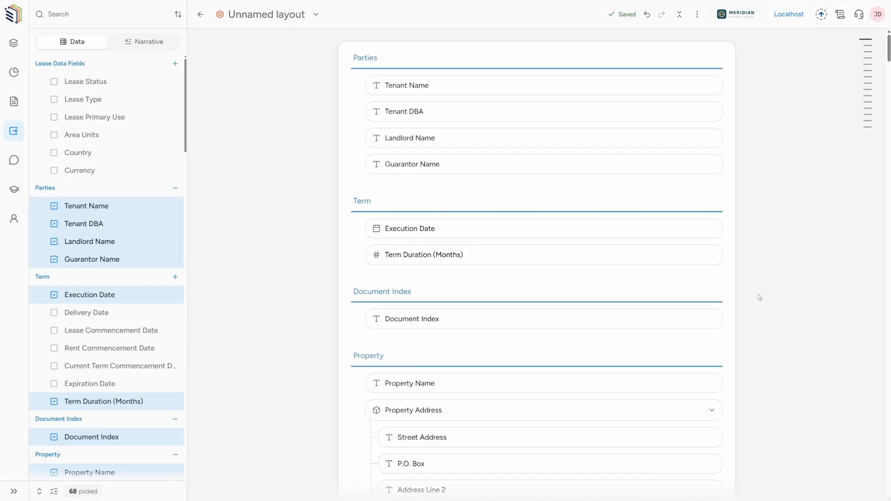
Select all fields in the Premises section and turn off their narrative
scroll(760, 297, down, 6)
scroll(342, 229, down, 2)
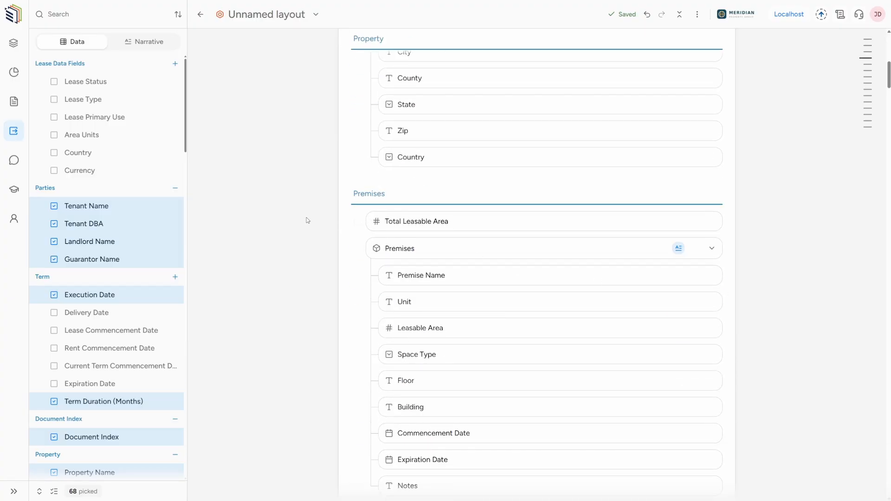
drag(306, 220, 732, 278)
scroll(754, 338, up, 2)
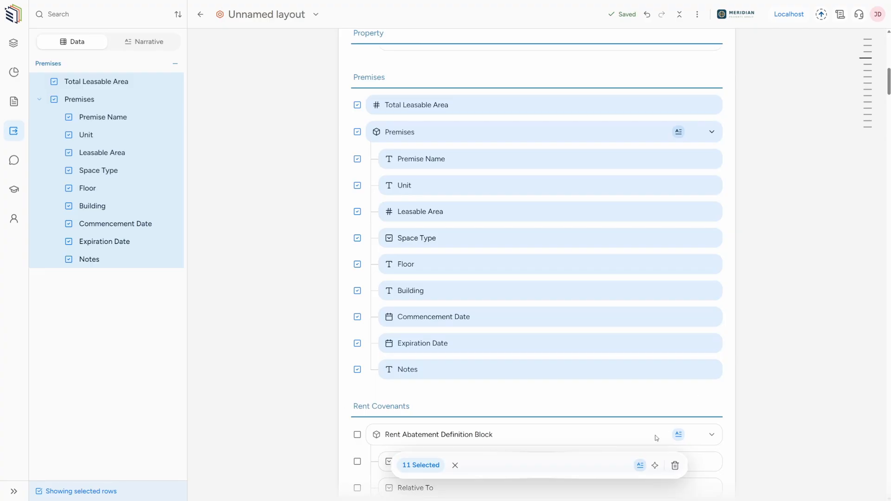
click(641, 466)
click(765, 368)
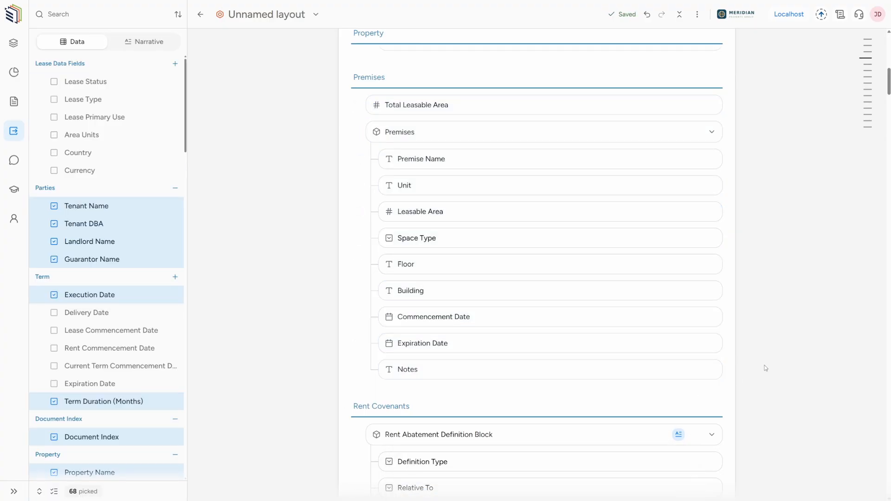
Try renaming the Floor field in the Premises section to "Floor Areaa", and undo the rename
click(407, 264)
text(Floor Areaa)
key(Return)
key(ctrl+z)
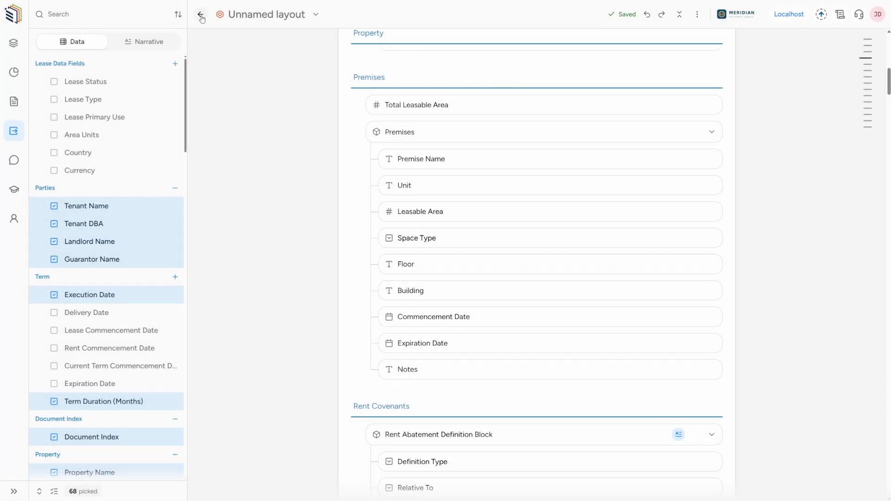
Return to the layouts list and create a category named "Example" with the orange color and the wide building icon
click(201, 15)
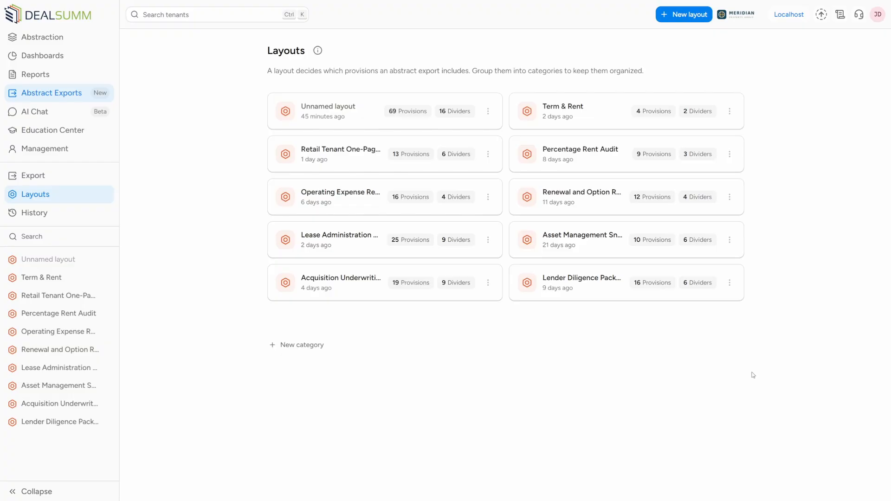
click(308, 345)
text(Example)
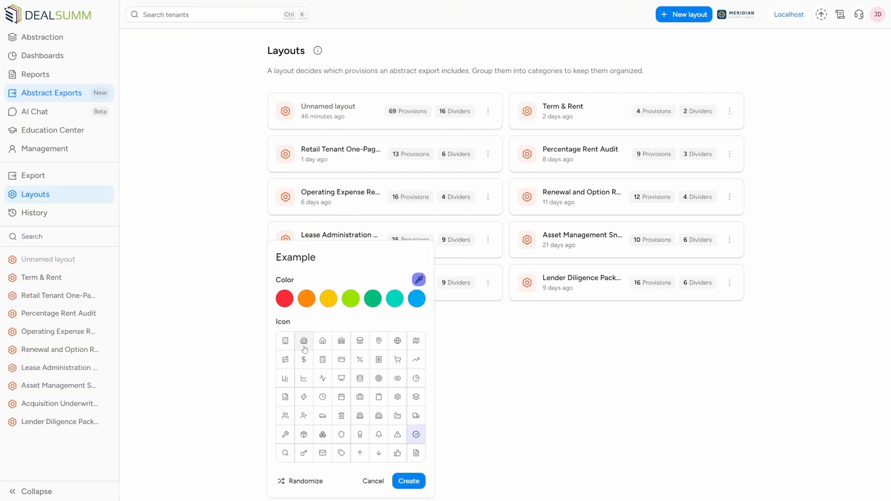
click(307, 347)
click(306, 298)
click(408, 481)
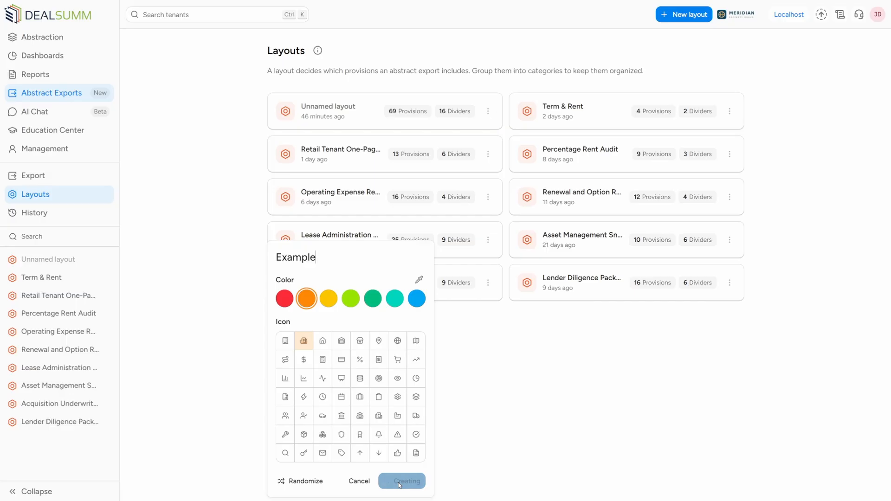
Create a second category named "Example 2" with the lime green color and the dollar icon
click(304, 420)
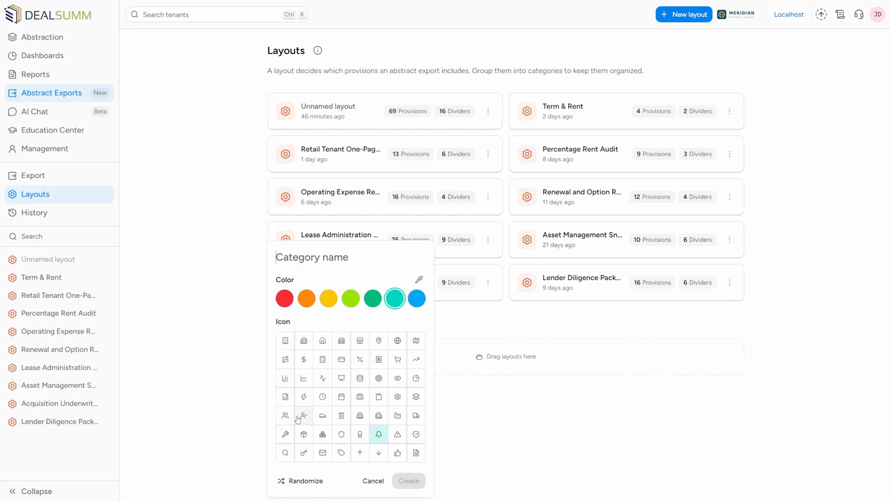
text(Example 2)
click(304, 360)
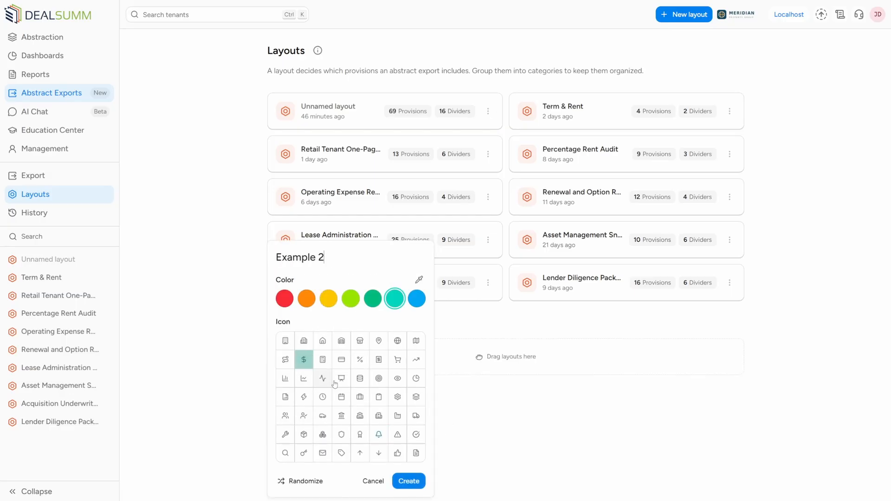
click(350, 298)
click(407, 481)
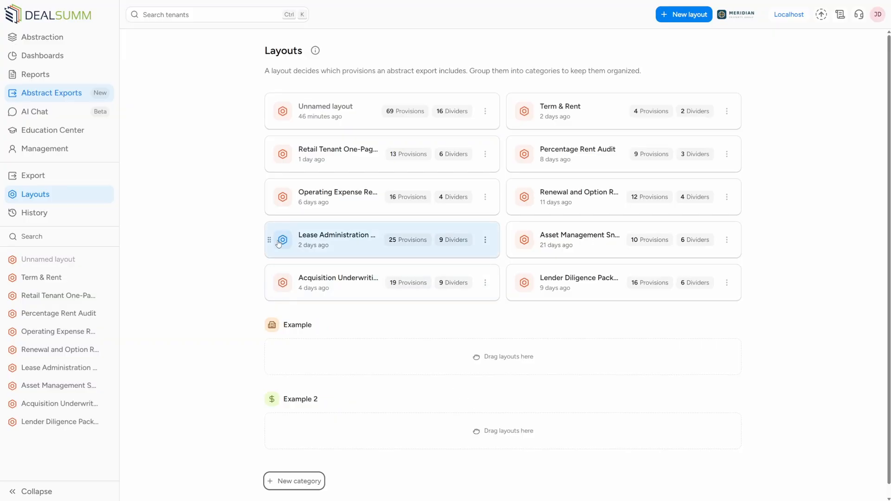
Move the Lease Administration layout into Example and Acquisition Underwriting into Example 2, placing the Example 2 category above Example
drag(266, 239, 281, 351)
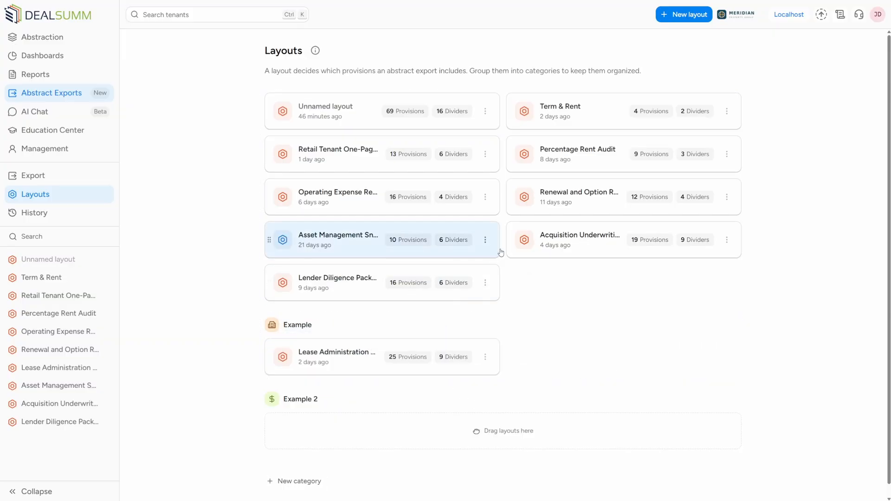
drag(511, 240, 376, 431)
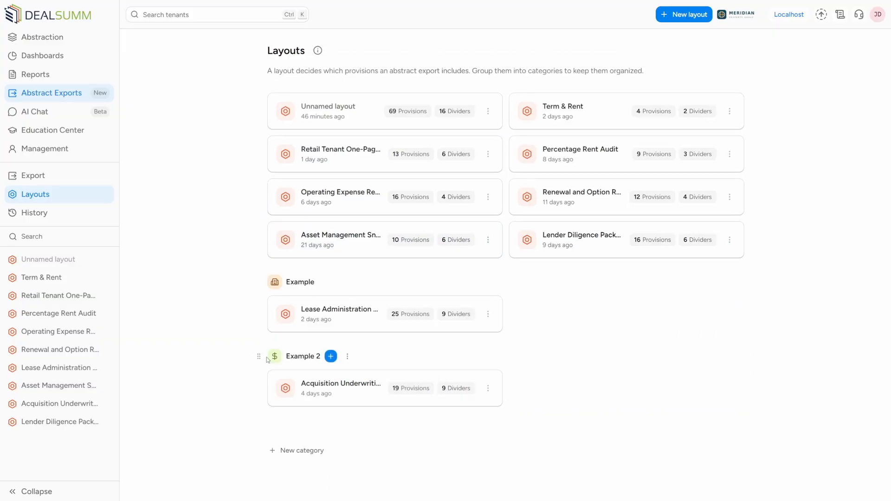
drag(268, 357, 268, 280)
Move the Asset Management and Renewal and Option layouts into Example 2, and Lender Diligence and Operating Expense into Example
drag(272, 239, 534, 320)
drag(511, 196, 513, 262)
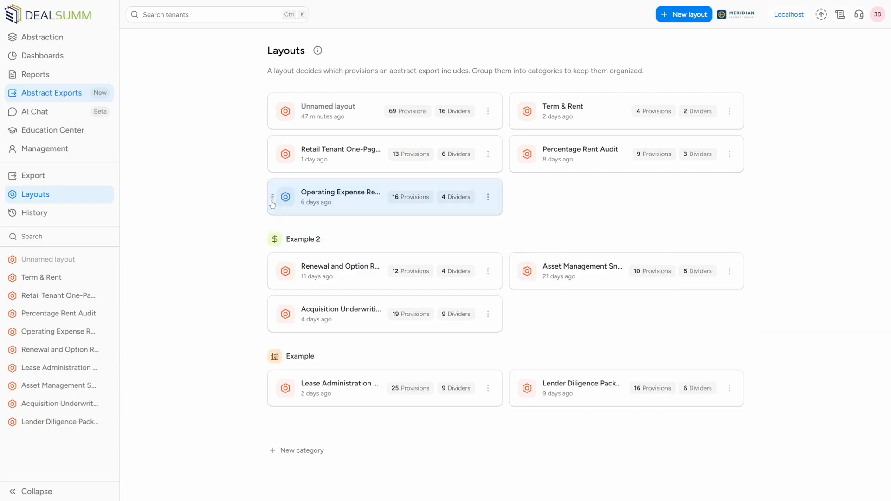
drag(271, 197, 486, 403)
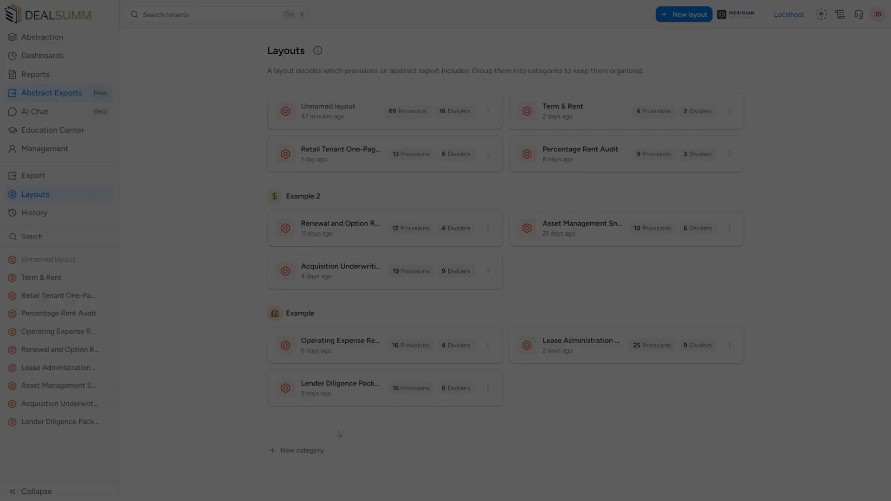